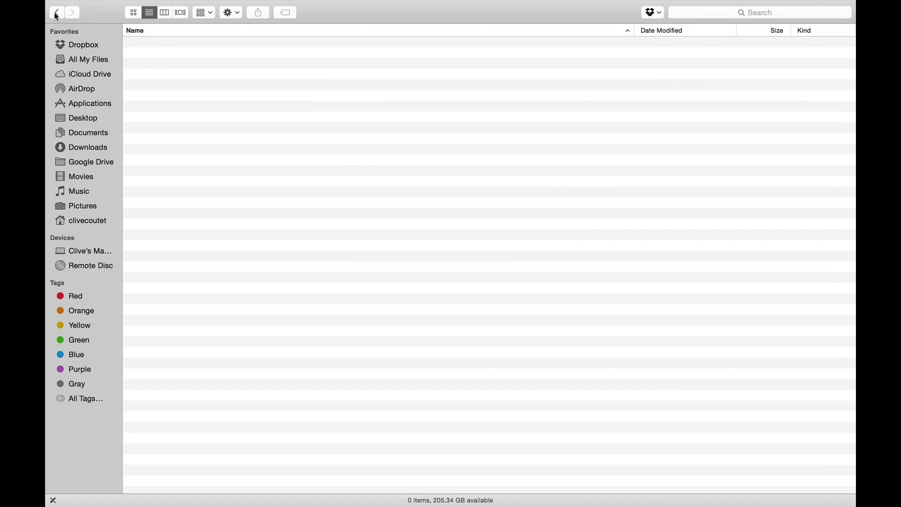
Step: Return to the Printers folder showing the Canon, Icons and PPDs folders
click(56, 13)
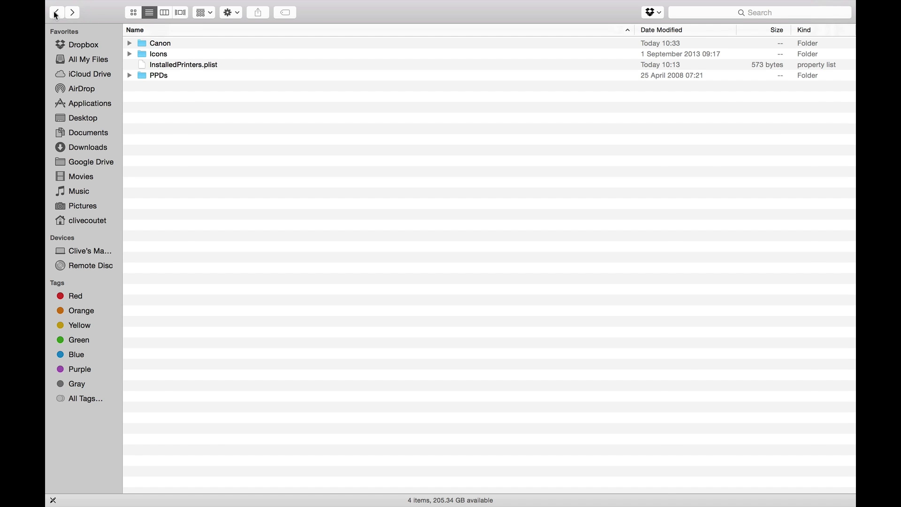
Step: Inspect InstallHistory.plist in the Library's Receipts folder, then return to Library
click(56, 13)
scroll(209, 197, down, 1)
scroll(189, 204, up, 1)
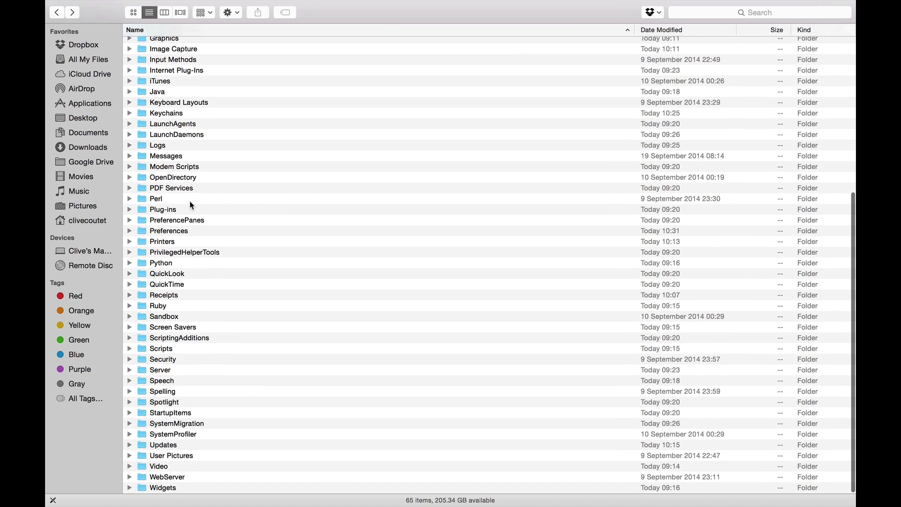
scroll(178, 261, up, 1)
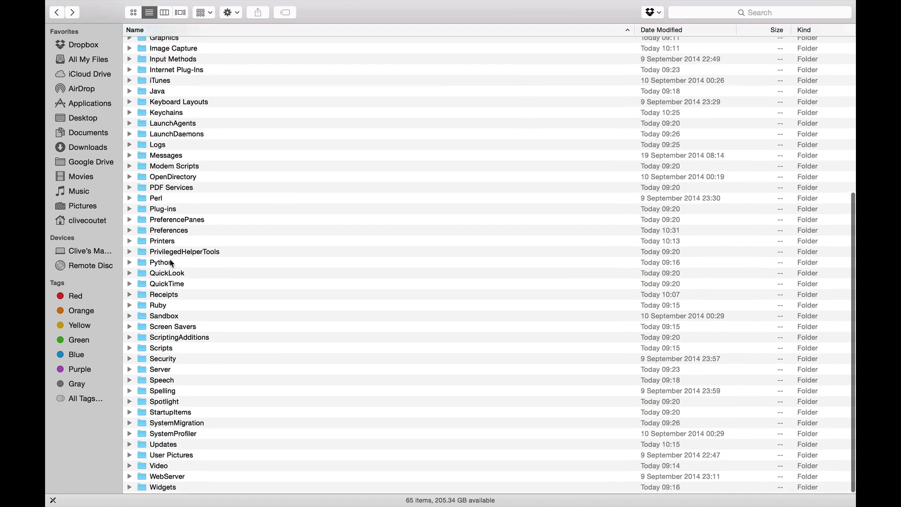
double_click(161, 296)
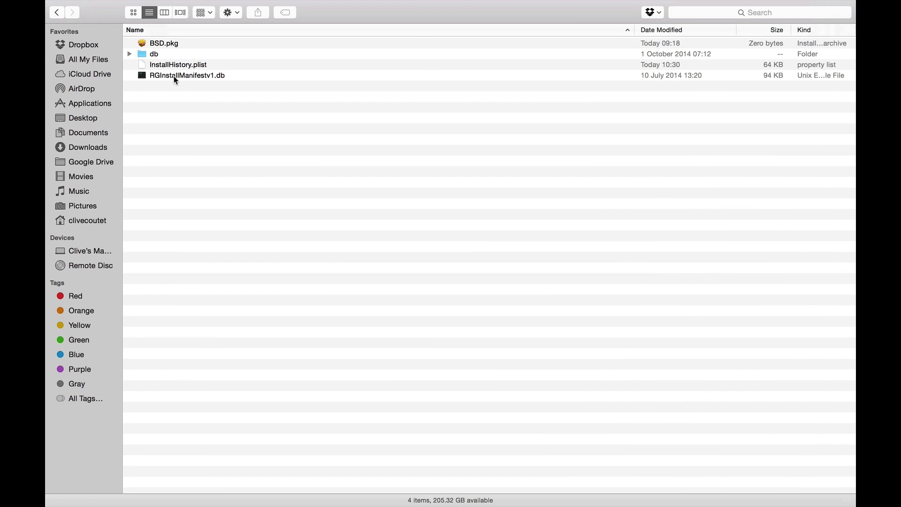
click(131, 64)
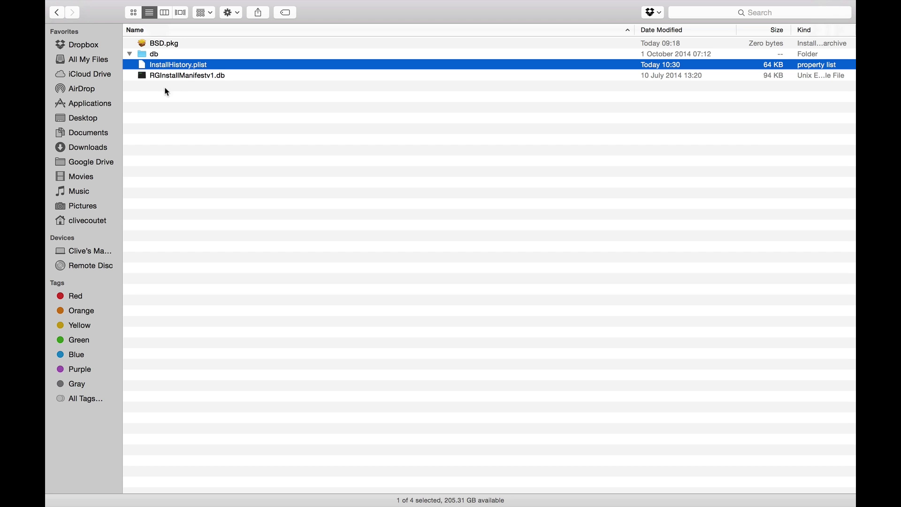
click(56, 16)
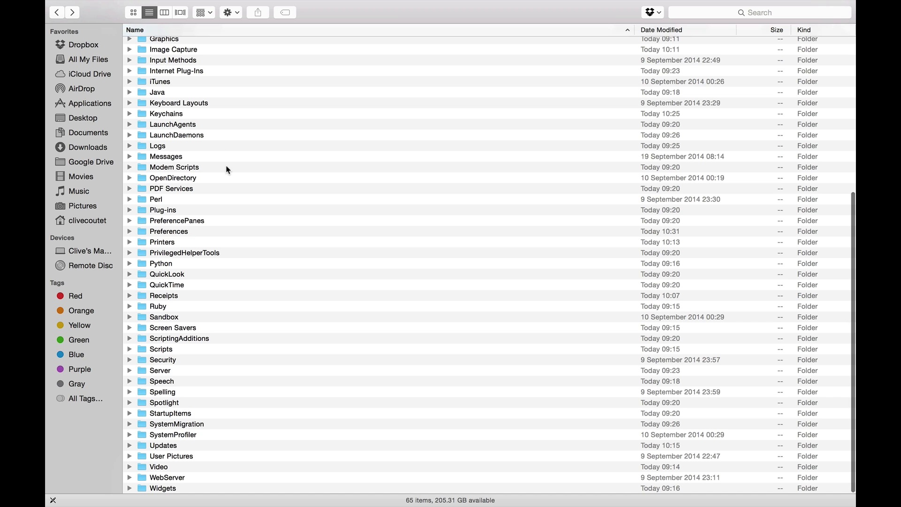
Step: Trash Canon MP600 from Image Capture > TWAIN Data Sources, authorizing with the admin password
scroll(204, 141, up, 1)
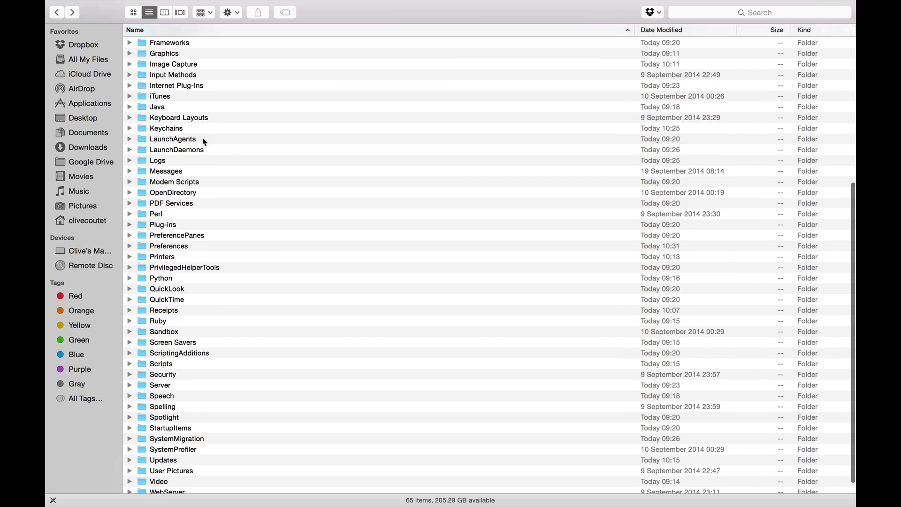
double_click(173, 66)
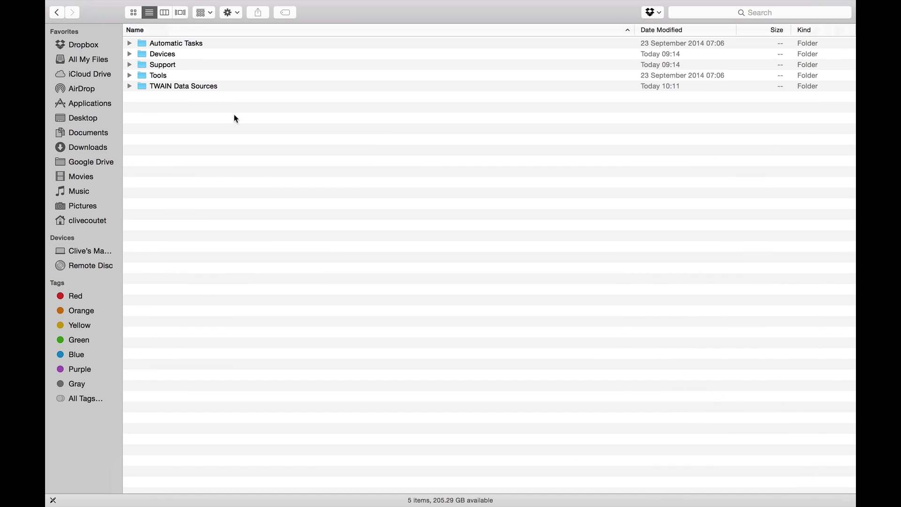
double_click(203, 87)
click(173, 42)
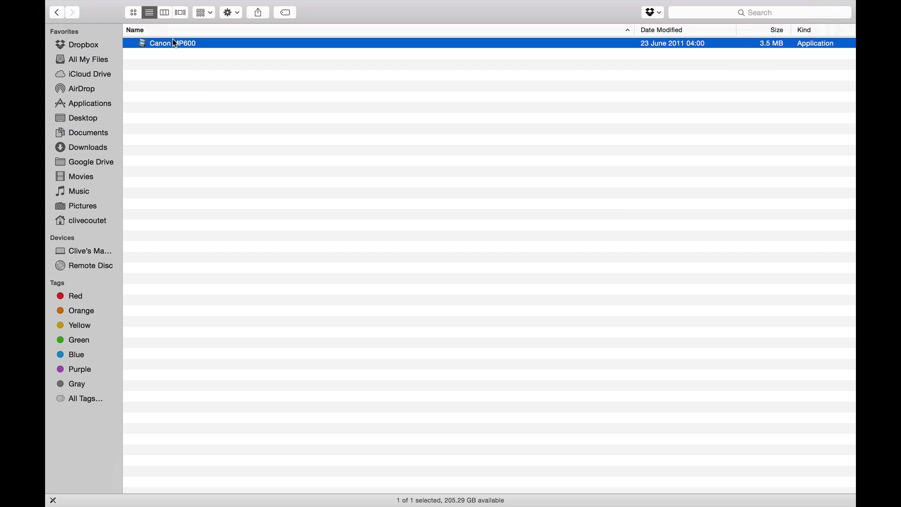
drag(174, 44, 829, 500)
text(•)
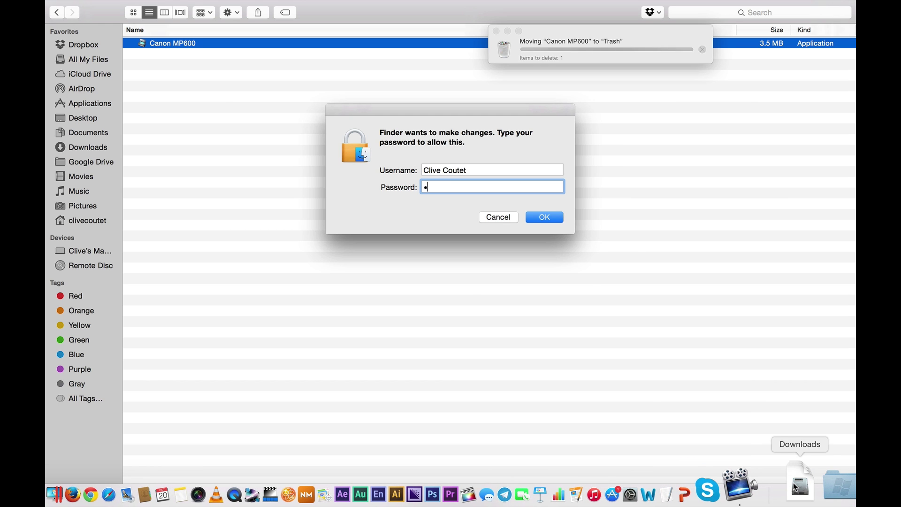
text(•••••••••••••)
key(Return)
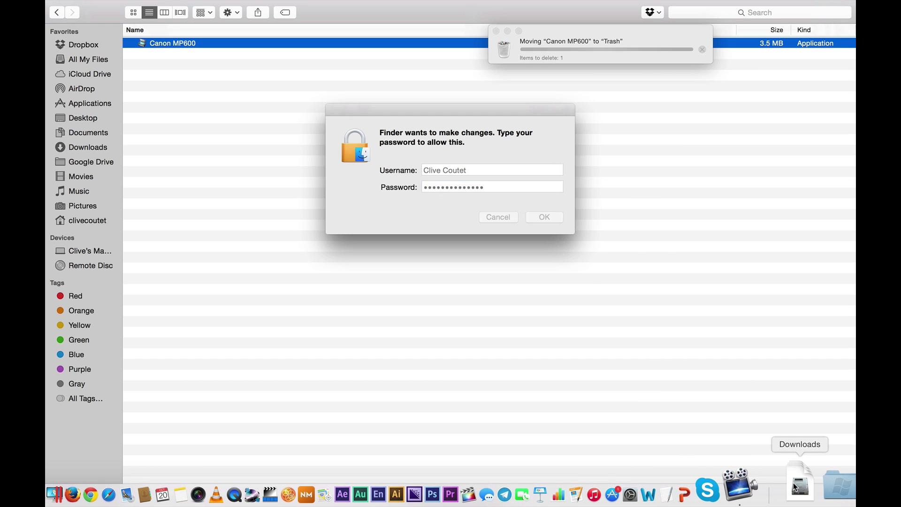
click(56, 13)
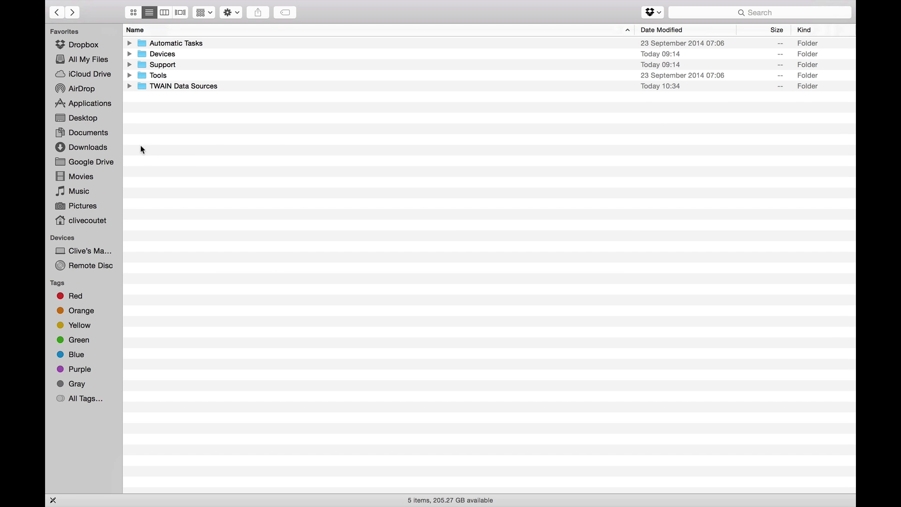
Step: Browse the Applications folder, expanding and then collapsing Utilities to view its apps
click(99, 99)
scroll(192, 329, down, 10)
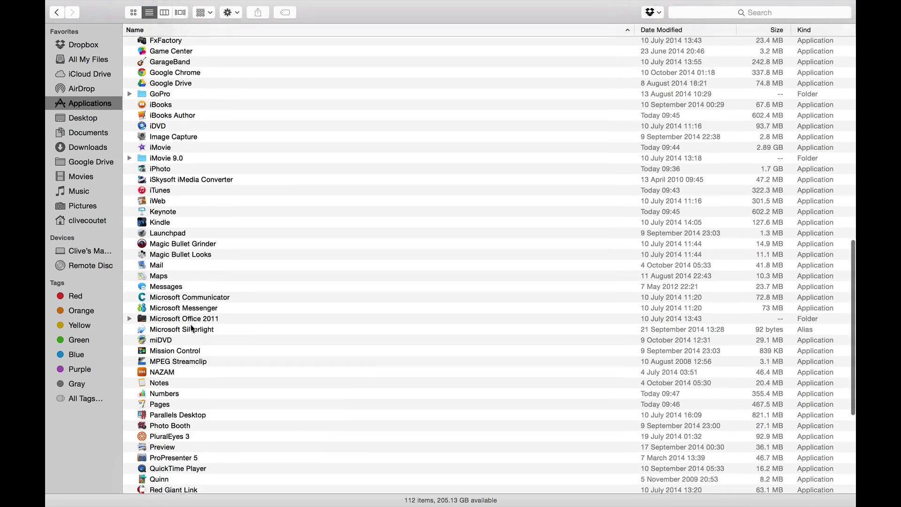
scroll(191, 327, down, 5)
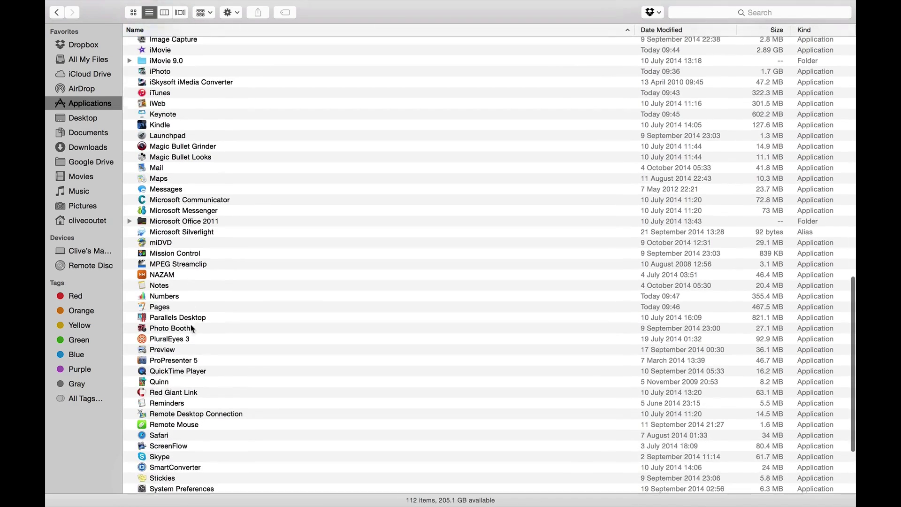
scroll(191, 328, down, 6)
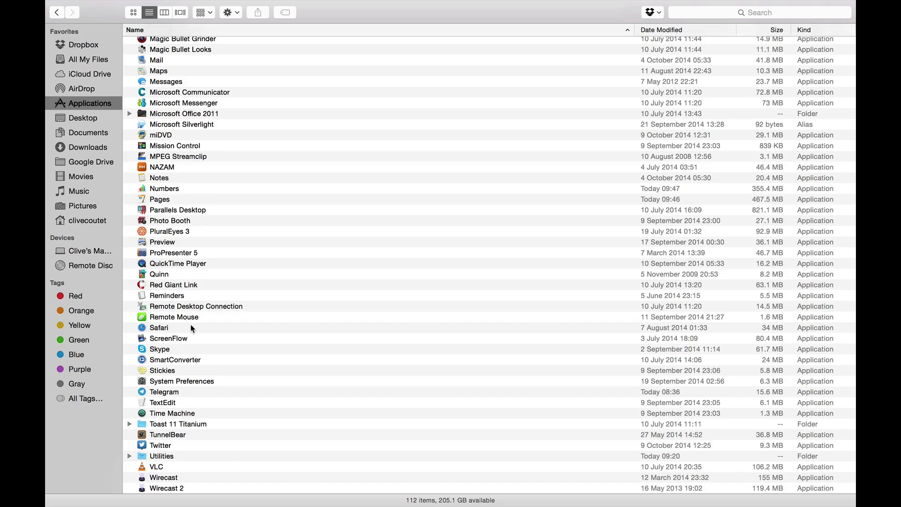
click(129, 456)
scroll(244, 402, down, 5)
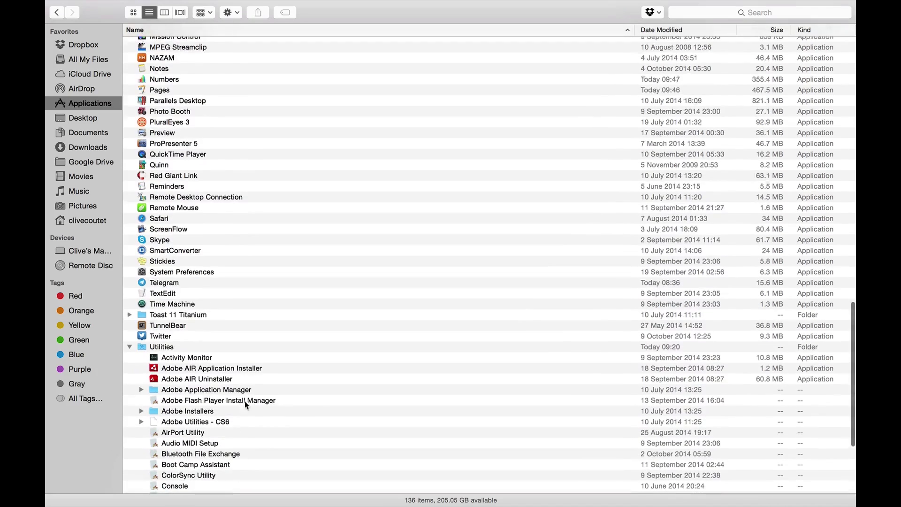
scroll(244, 401, down, 5)
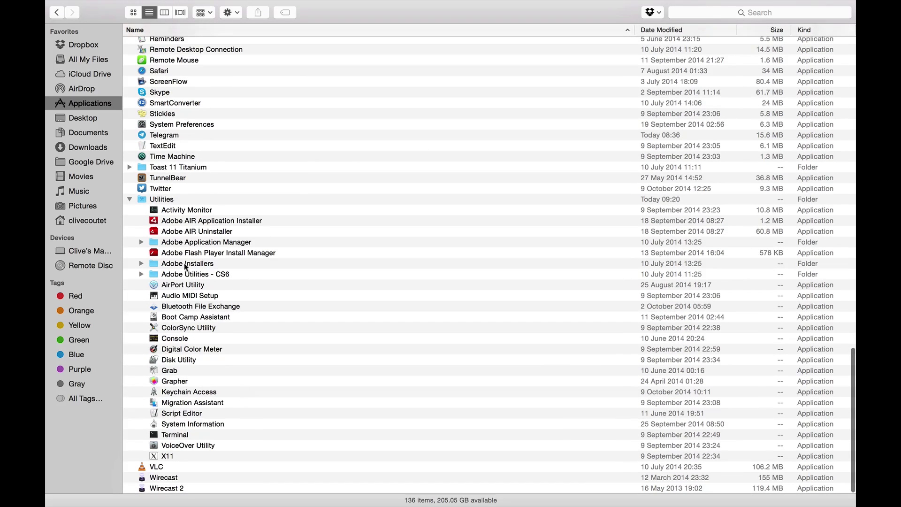
click(129, 199)
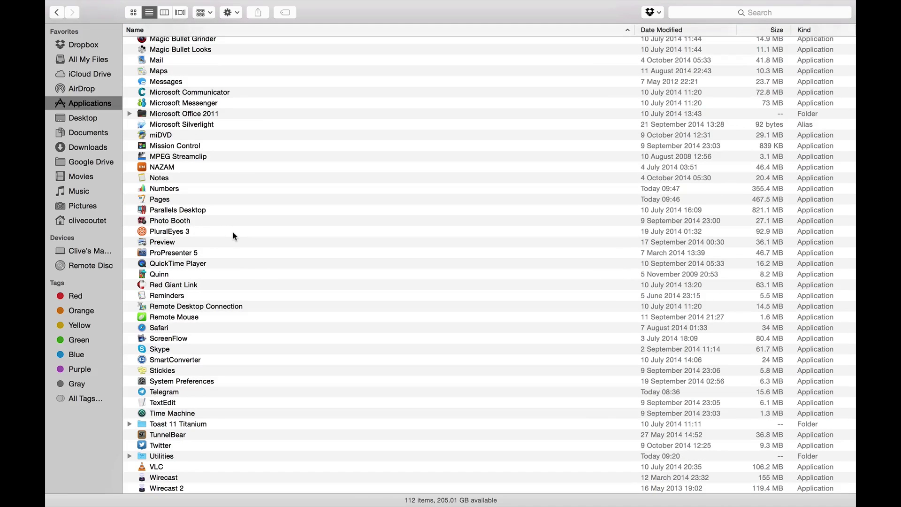
scroll(233, 233, up, 2)
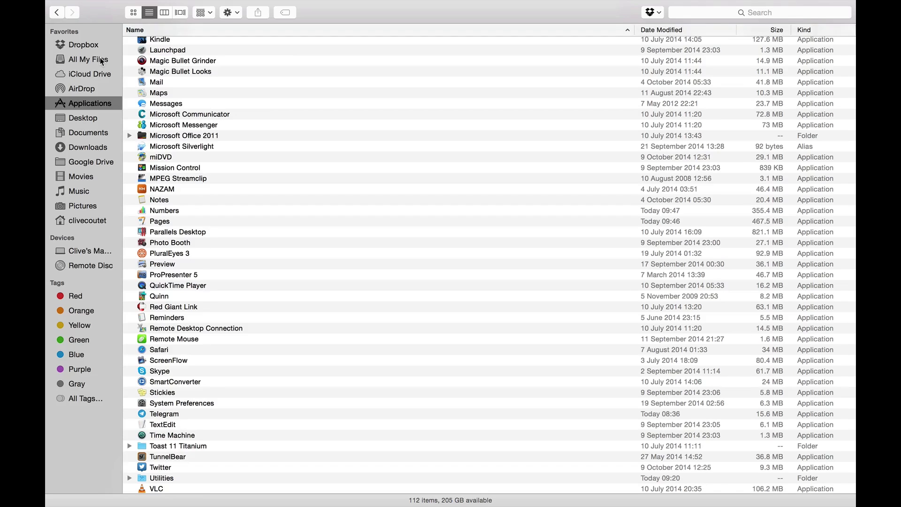
Step: Close the full-screen Applications window to reveal the desktop and Dock
mouse_move(376, 2)
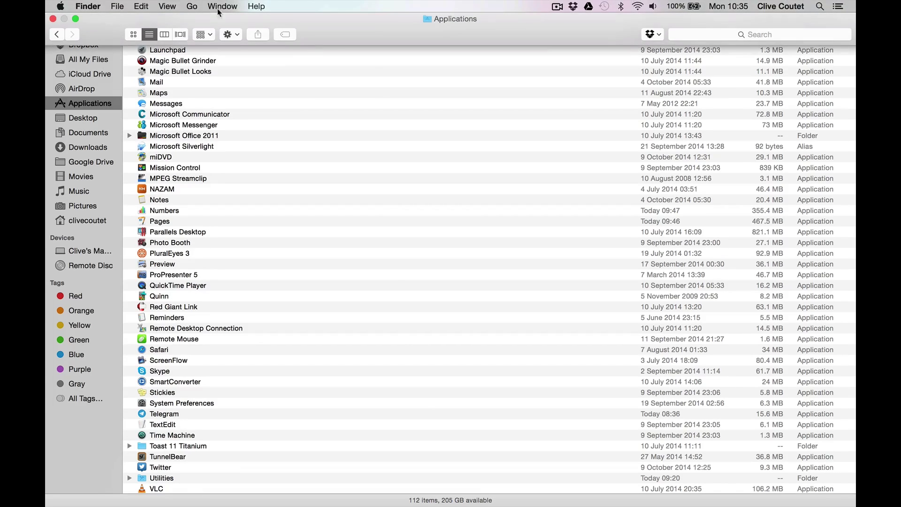
click(557, 6)
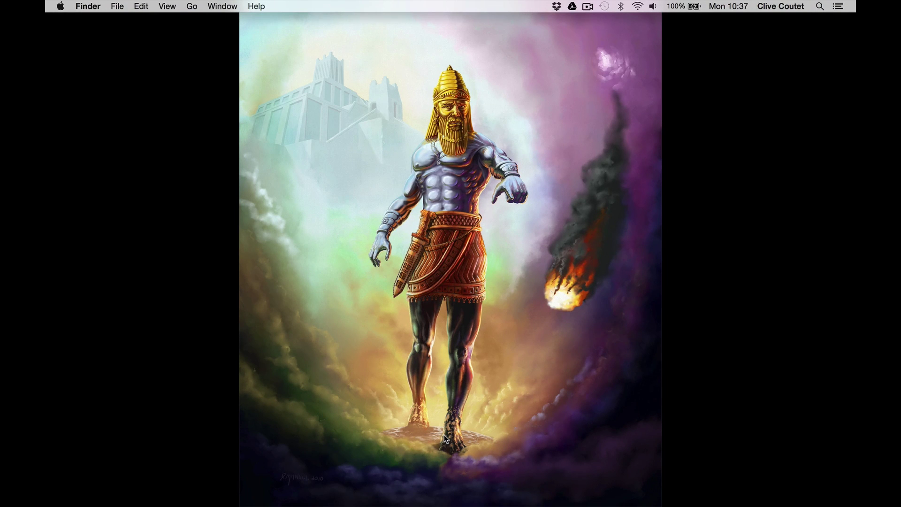
Step: In Chrome, load usa.canon.com/cusa/support/consumer from the usa.canon address suggestion
mouse_move(352, 505)
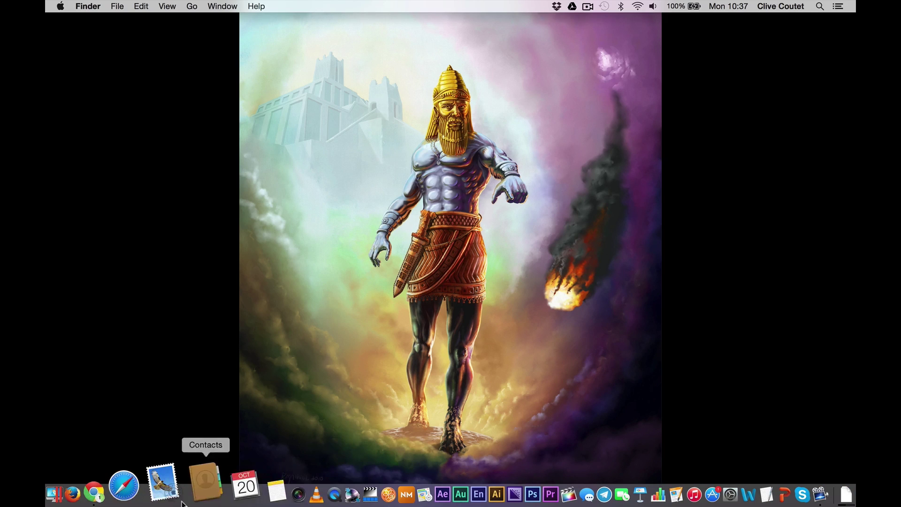
click(144, 493)
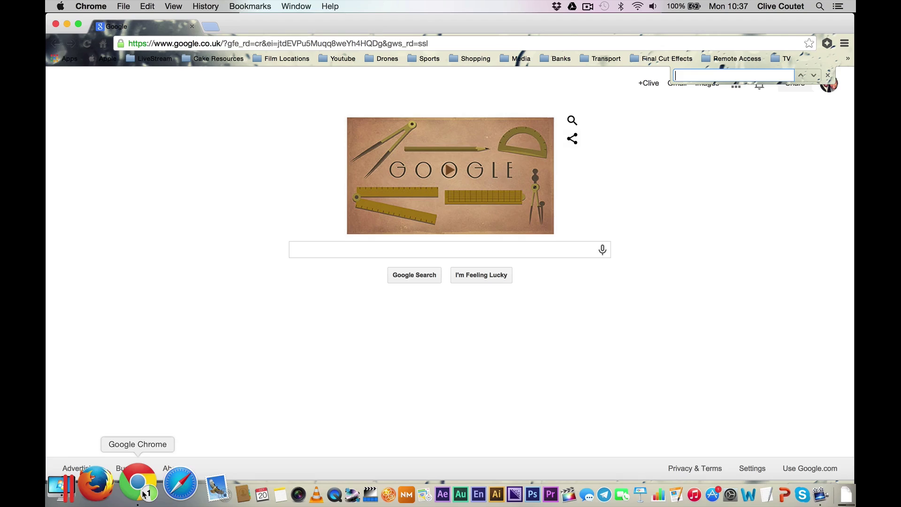
click(283, 40)
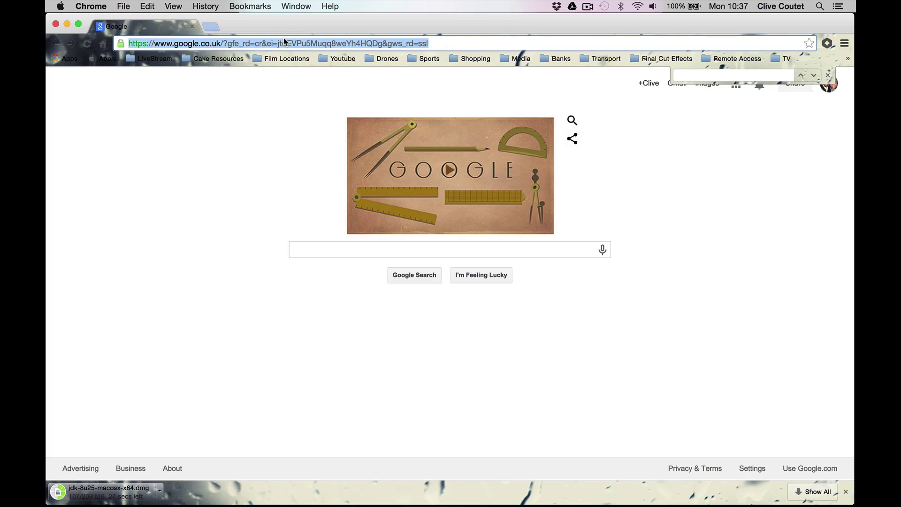
text(usa.)
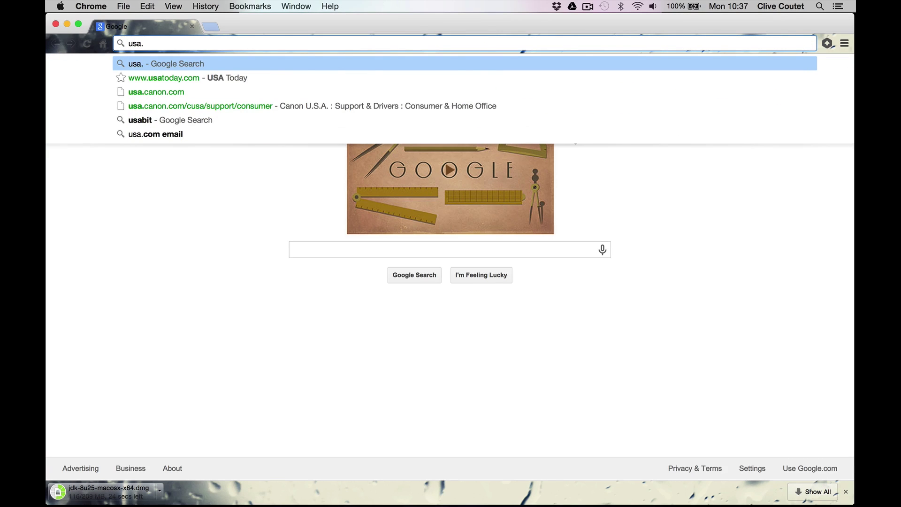
text(canon)
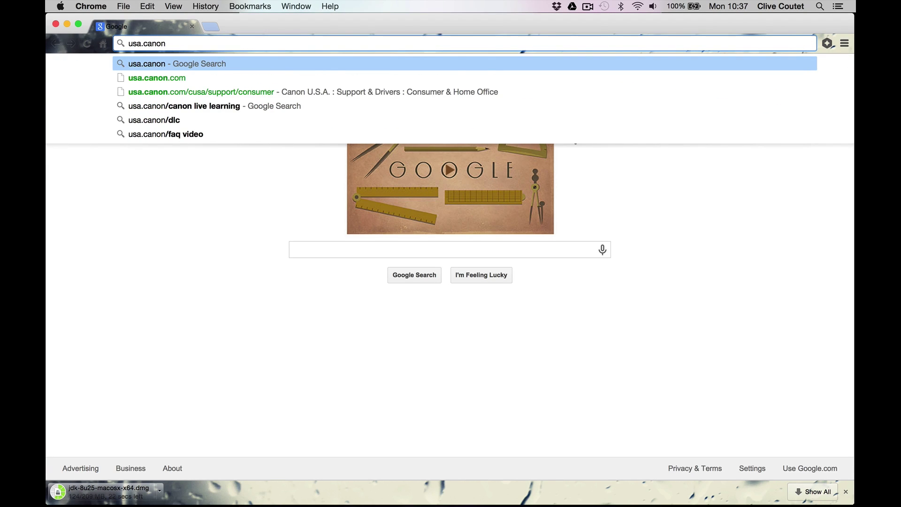
key(Down)
key(Down)
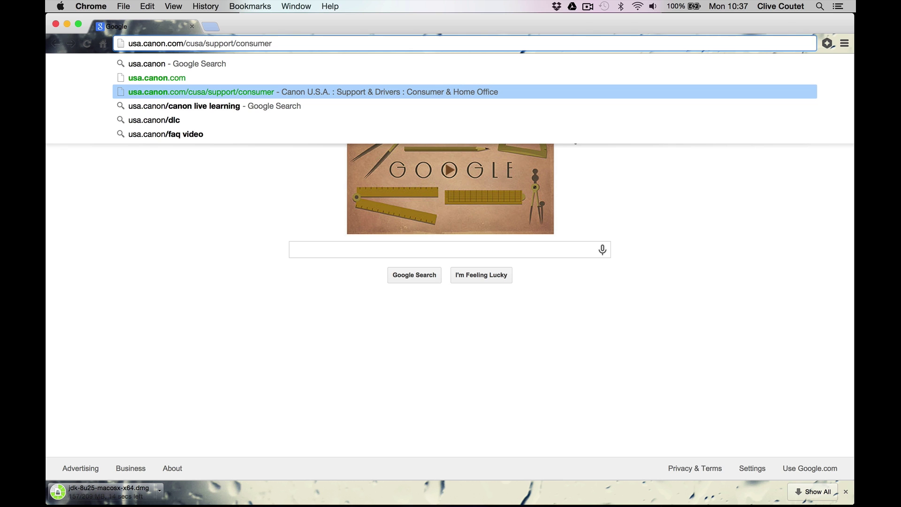
key(Return)
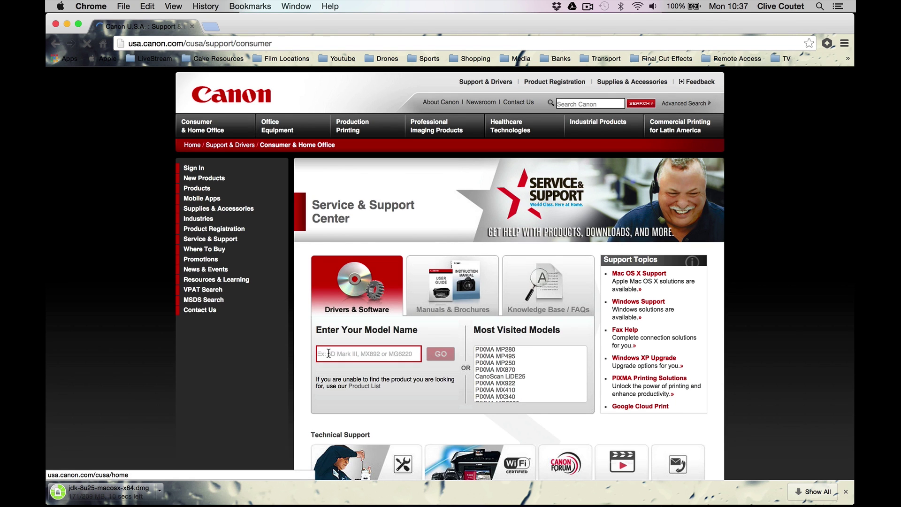
Step: Look up the PIXMA MP600 model and expand its Drivers list
text(Mp600)
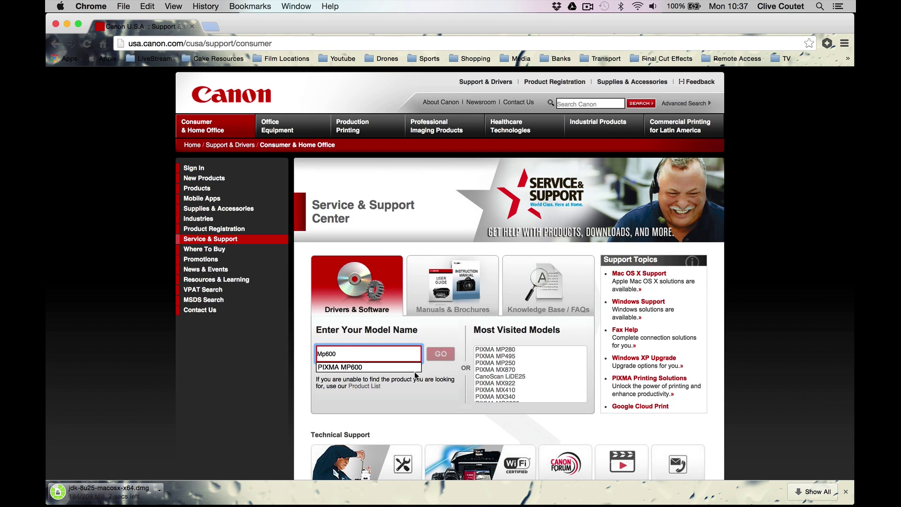
click(383, 368)
click(446, 355)
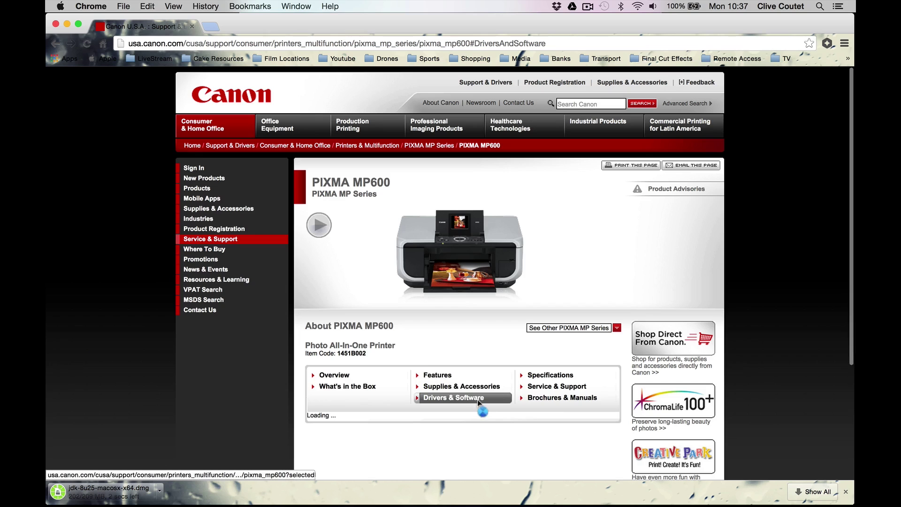
scroll(540, 409, down, 8)
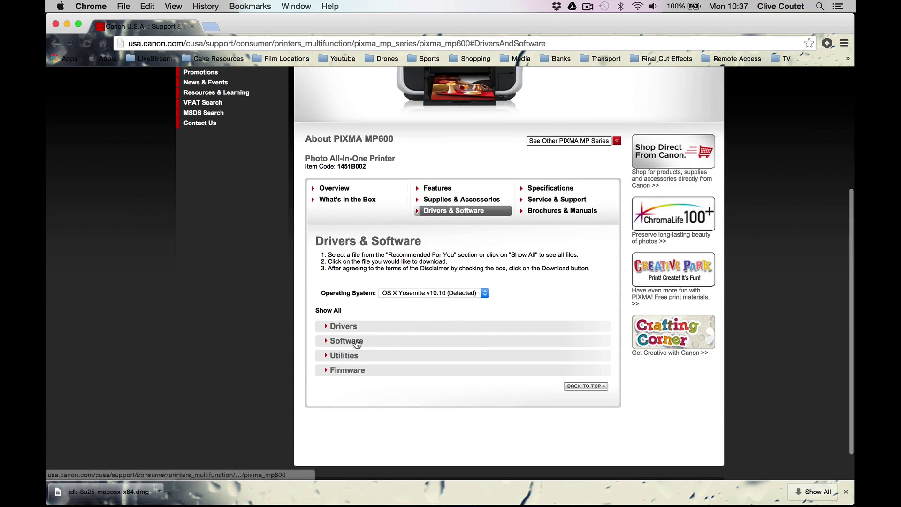
click(327, 328)
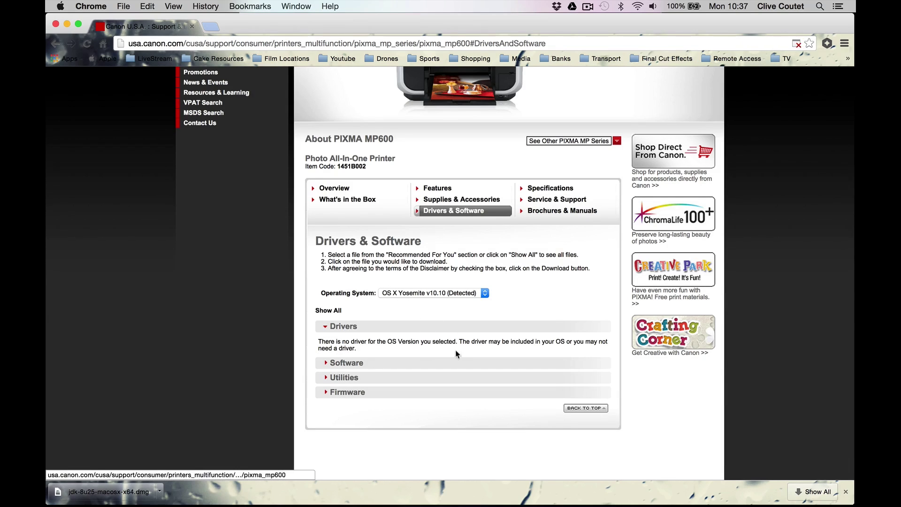
Step: Select OS X Lion v10.7 and download the MP600 CUPS printer driver, accepting its disclaimer
click(441, 295)
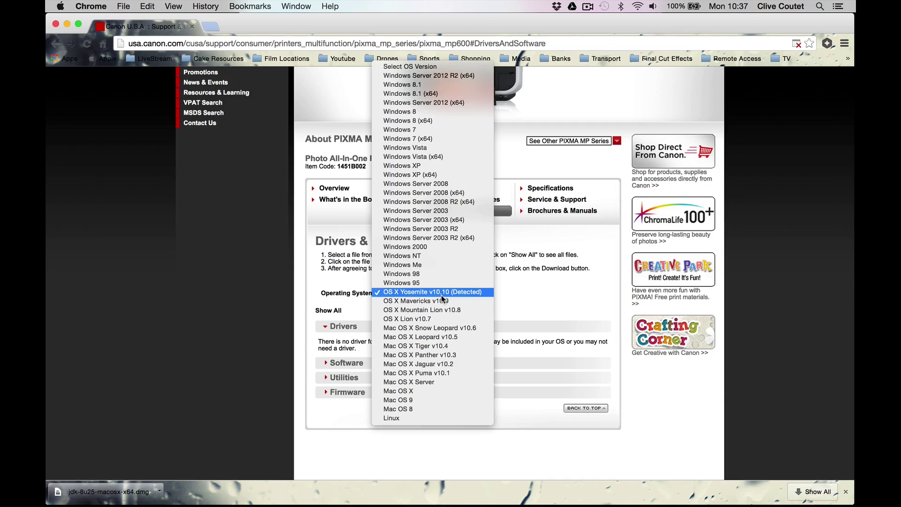
click(472, 318)
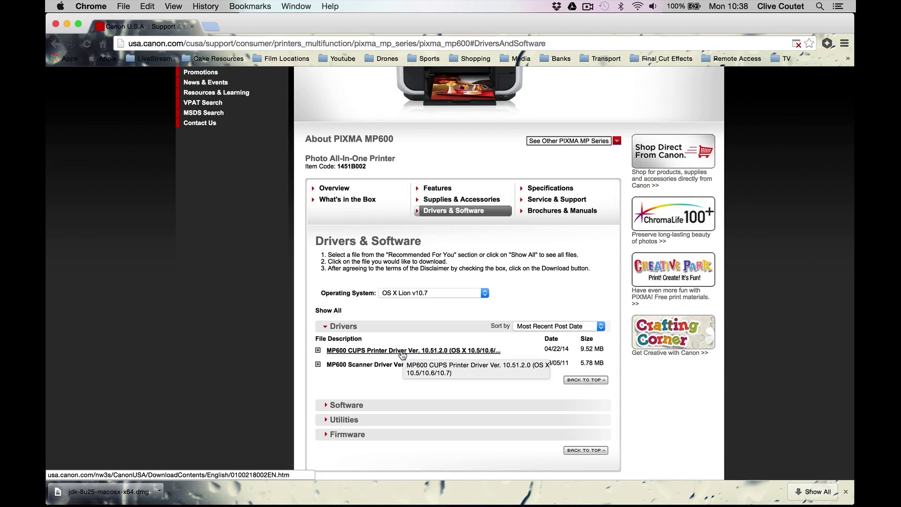
click(418, 356)
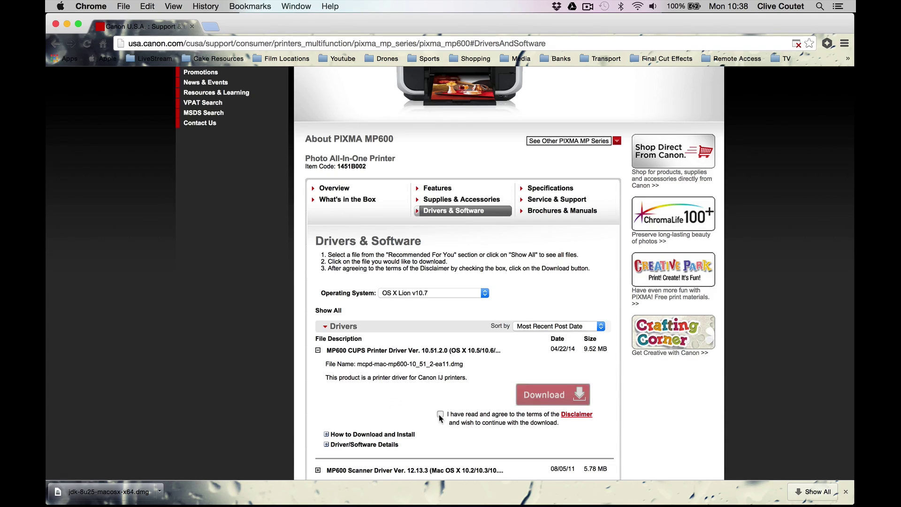
click(440, 415)
click(546, 400)
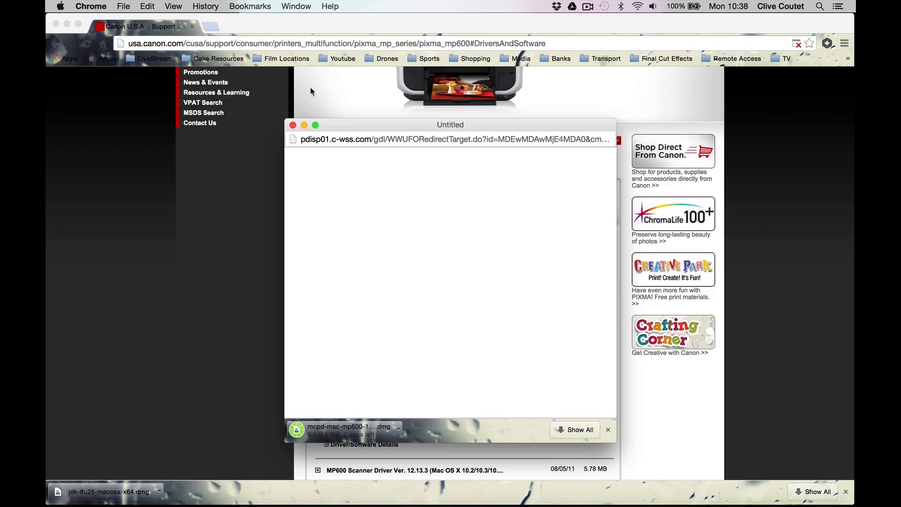
click(292, 125)
Step: Download the MP600 scanner driver after accepting its disclaimer
scroll(424, 307, down, 5)
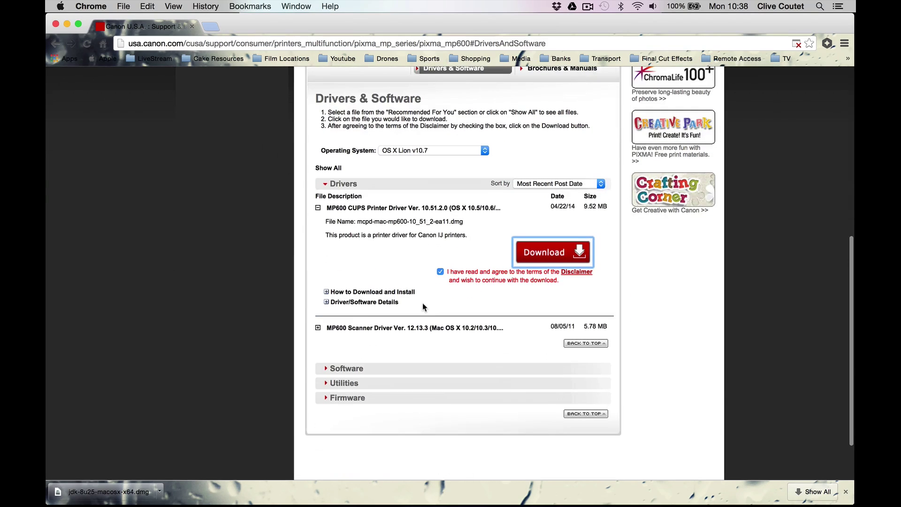
click(342, 328)
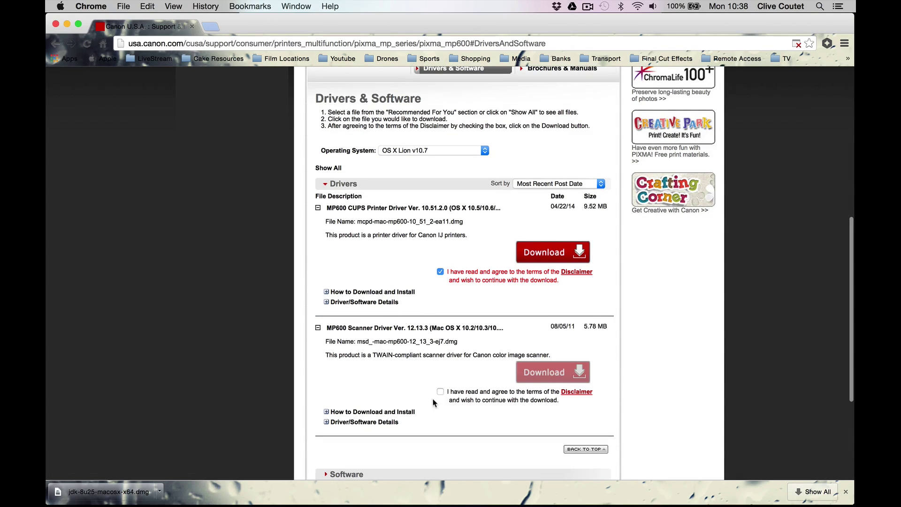
click(440, 391)
click(578, 369)
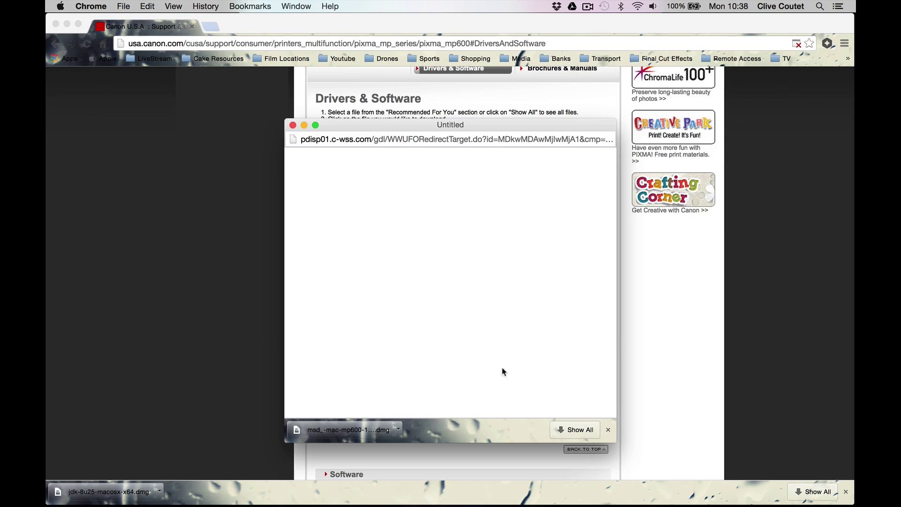
click(608, 429)
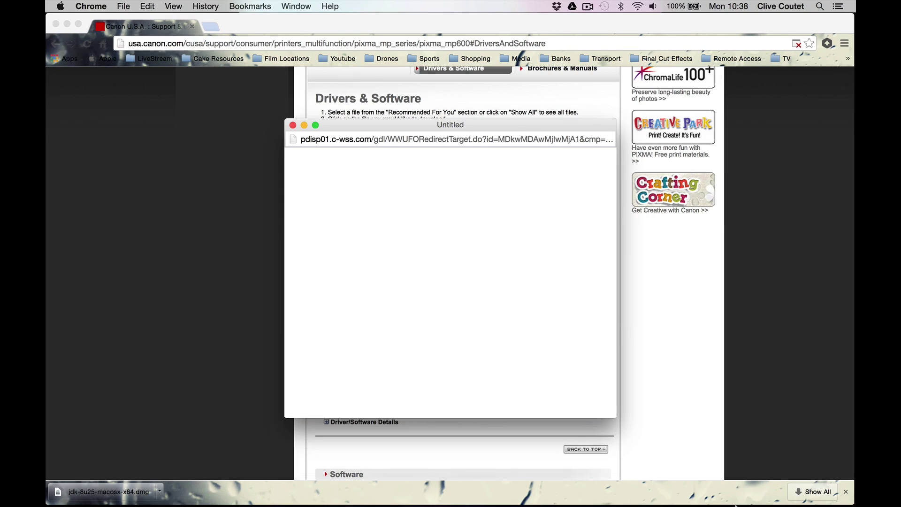
click(804, 485)
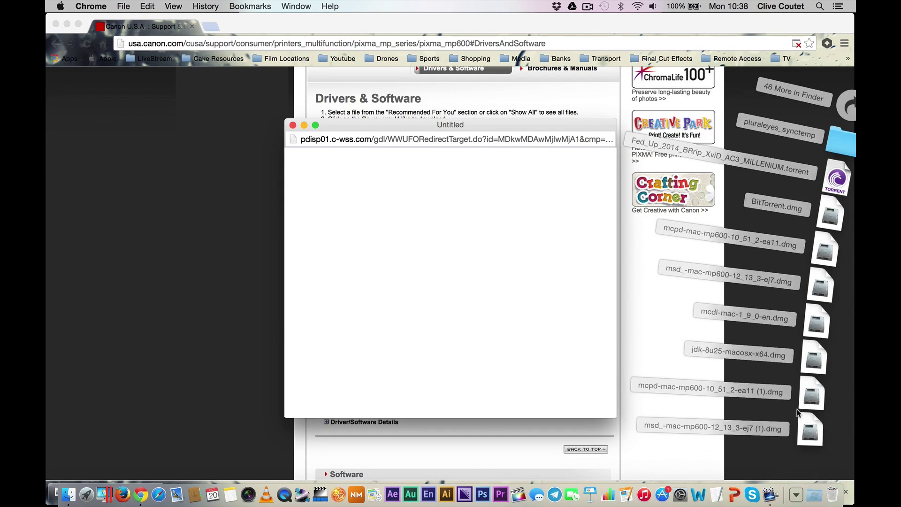
Step: Open the printer and scanner driver disk images from the Downloads stack
click(814, 462)
click(793, 482)
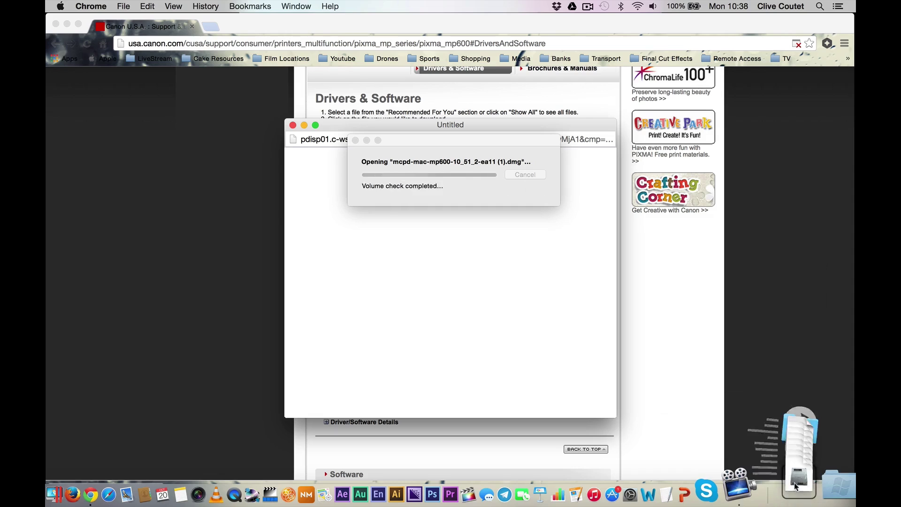
click(802, 432)
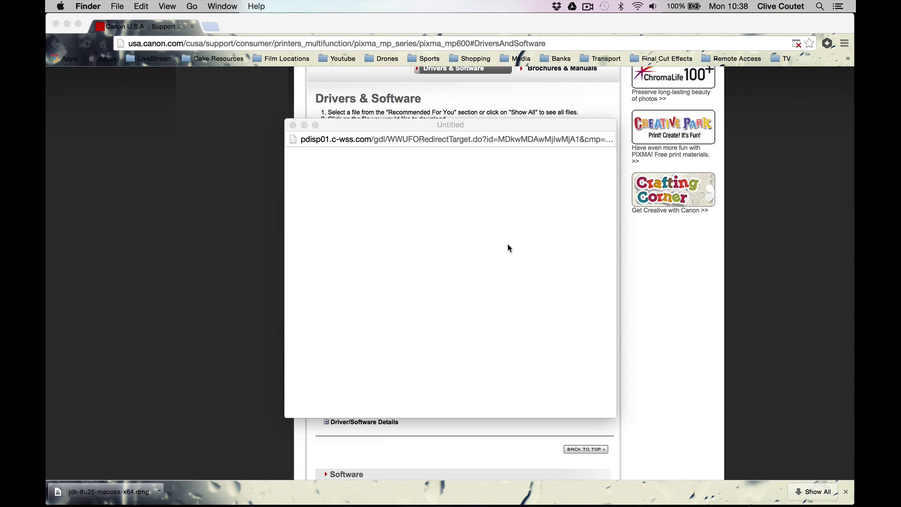
click(292, 125)
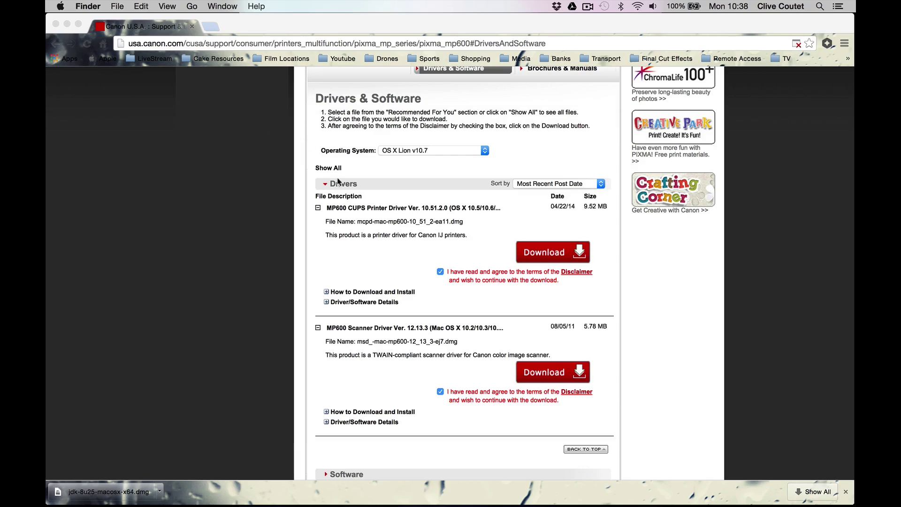
Step: Launch the installer package on the mounted PrinterDriver_MP600 disk in Finder
key(ctrl+Up)
click(539, 55)
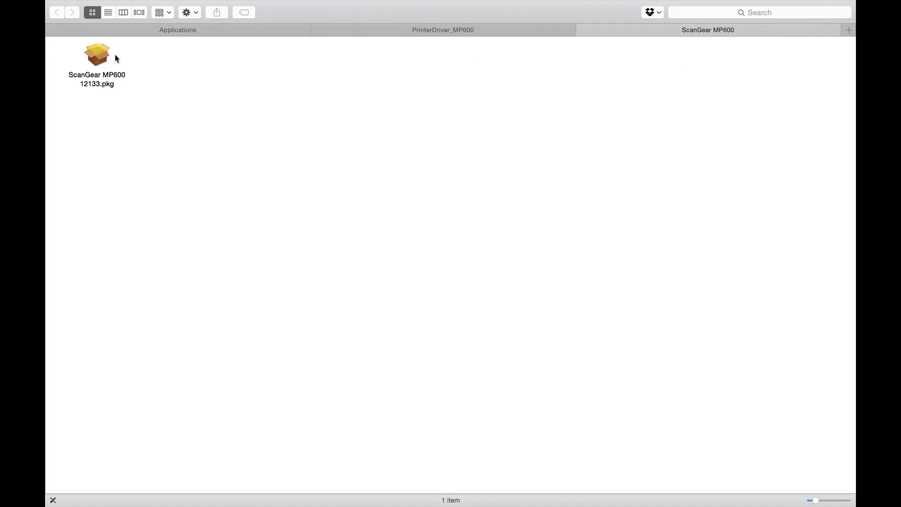
click(319, 30)
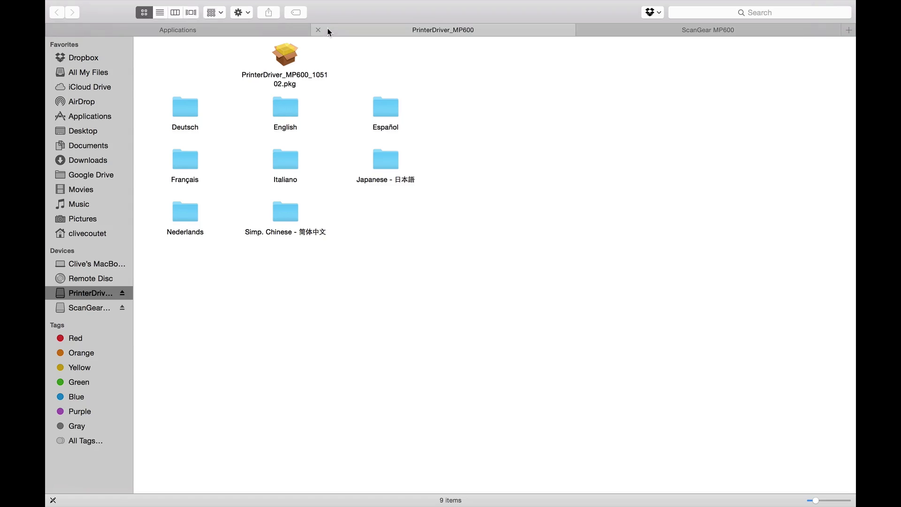
double_click(295, 60)
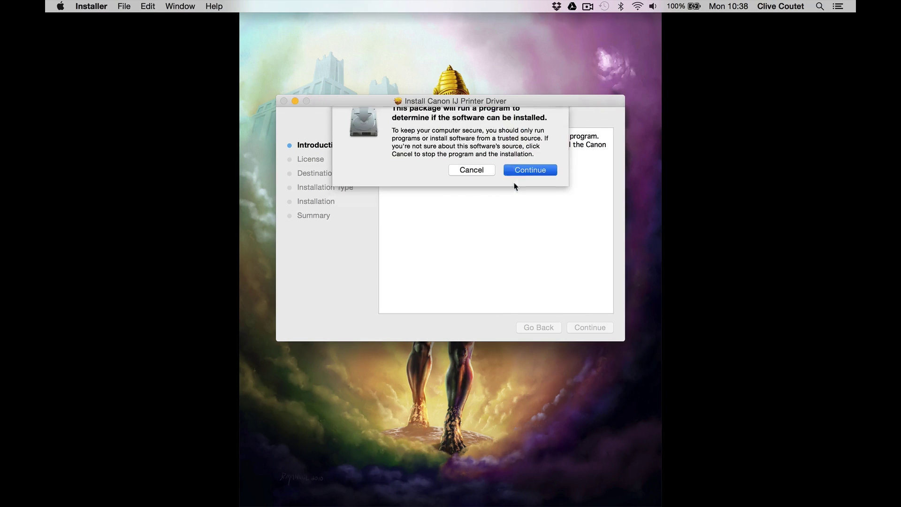
Step: Install the Canon IJ Printer Driver, accepting the license and entering the admin password, then close it
key(Return)
click(589, 327)
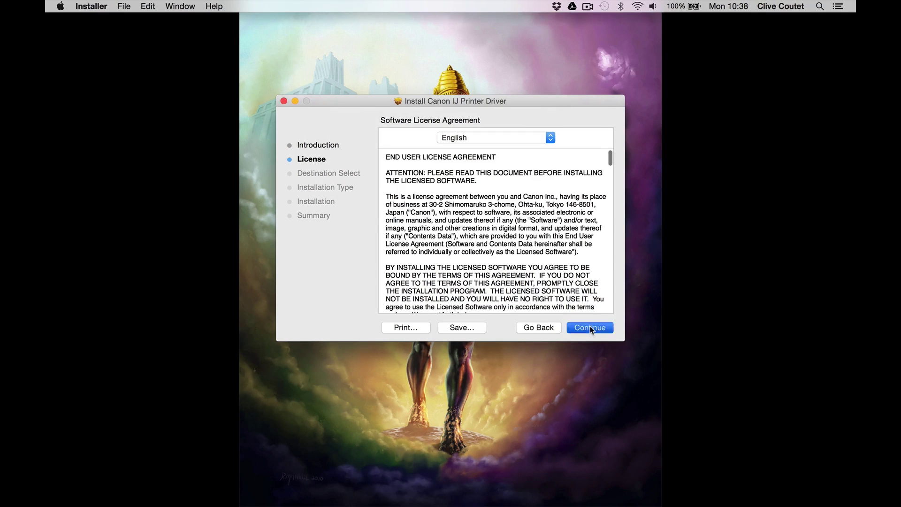
click(590, 327)
click(558, 191)
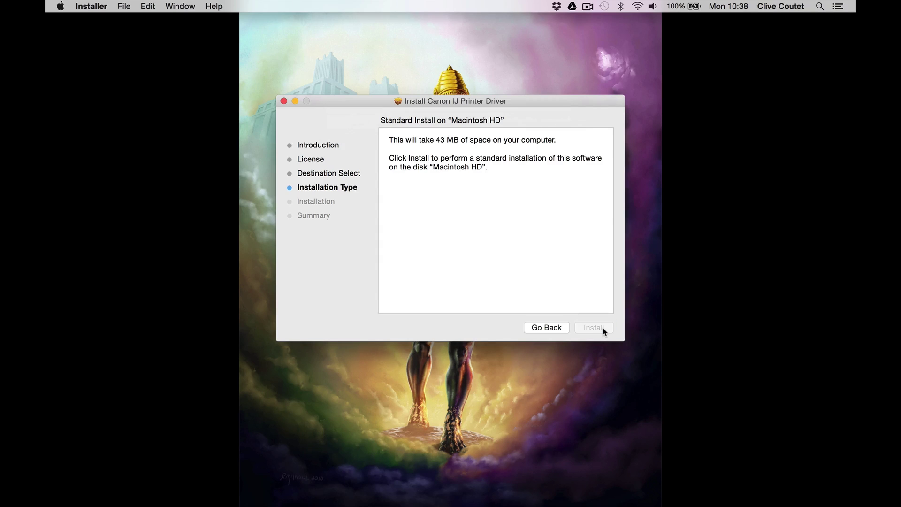
text(*************)
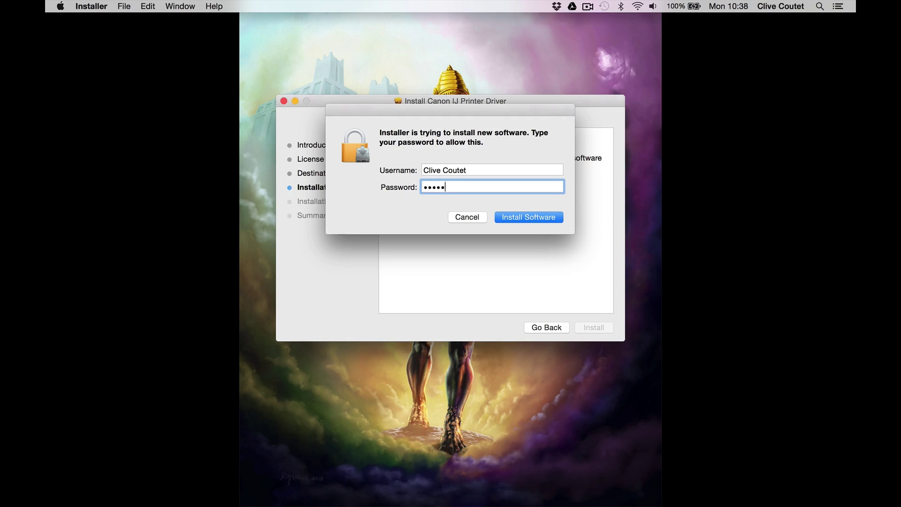
key(Return)
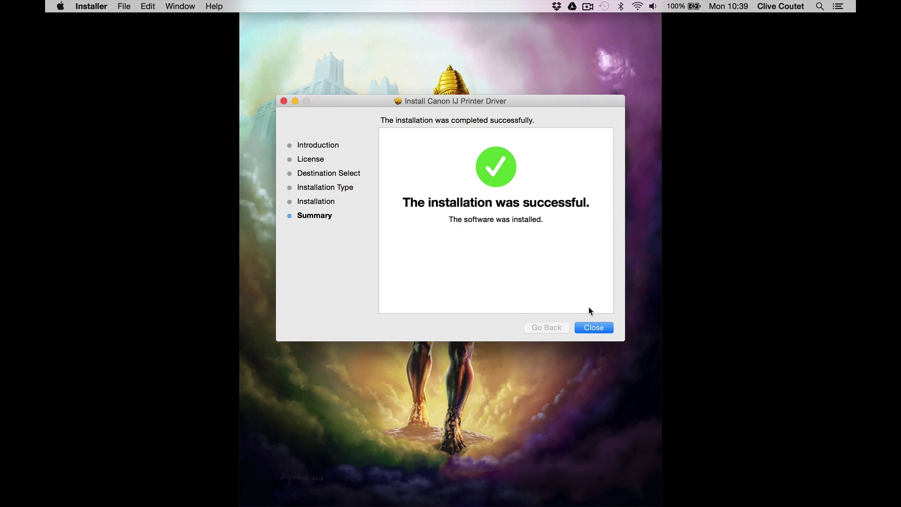
click(590, 328)
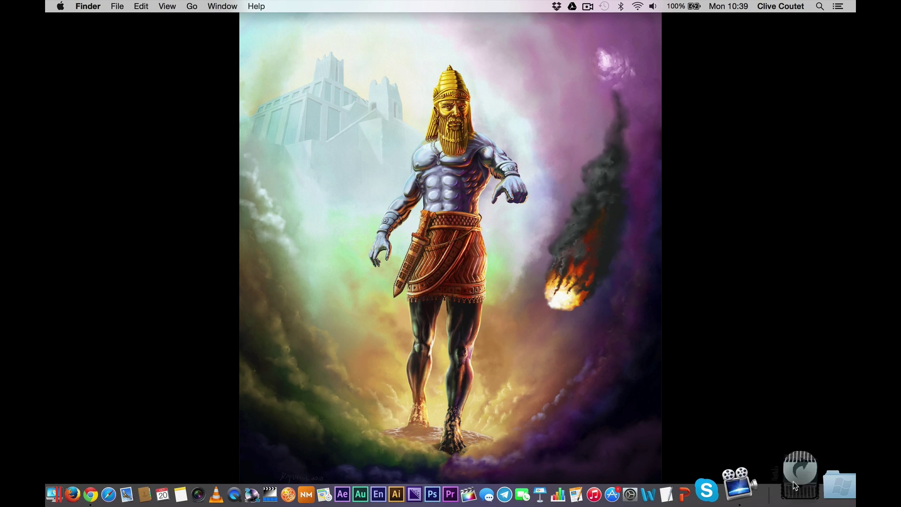
click(792, 482)
Step: In the full-screen Finder, close the PrinterDriver_MP600 tab and launch the ScanGear MP600 package
key(ctrl+Up)
click(532, 61)
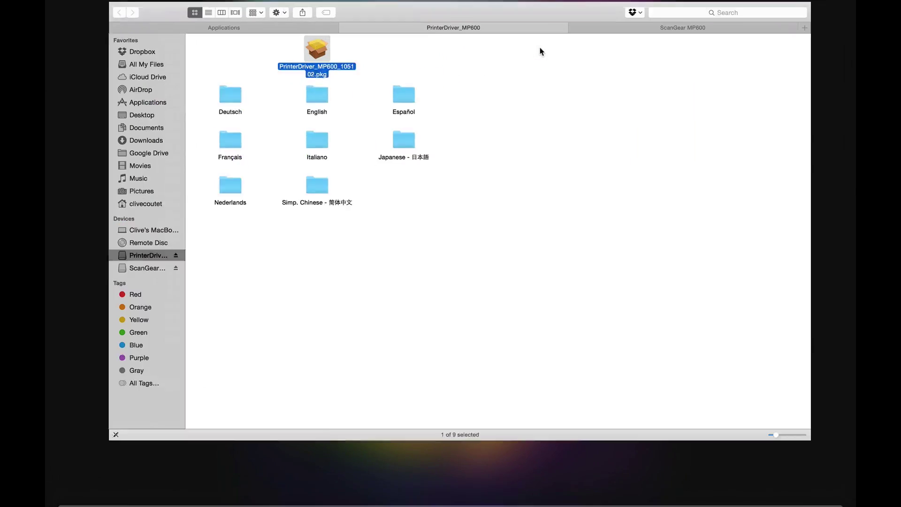
click(318, 30)
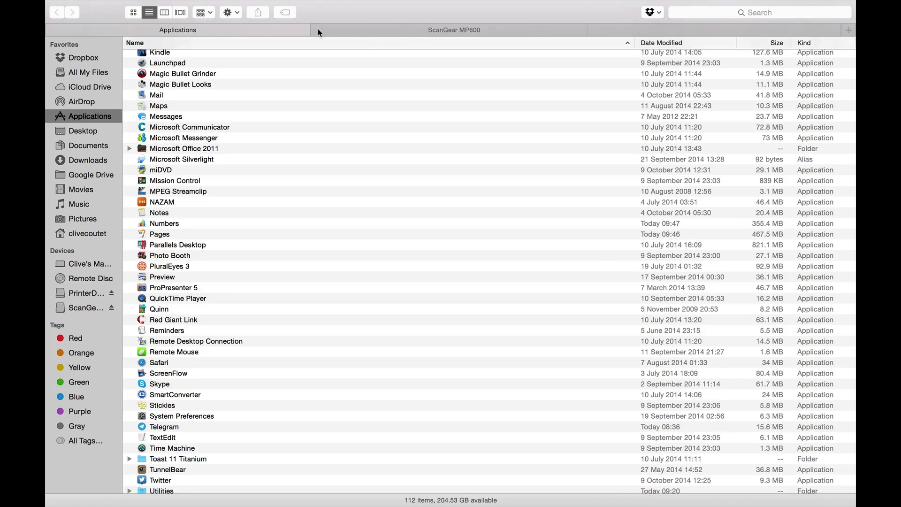
click(525, 29)
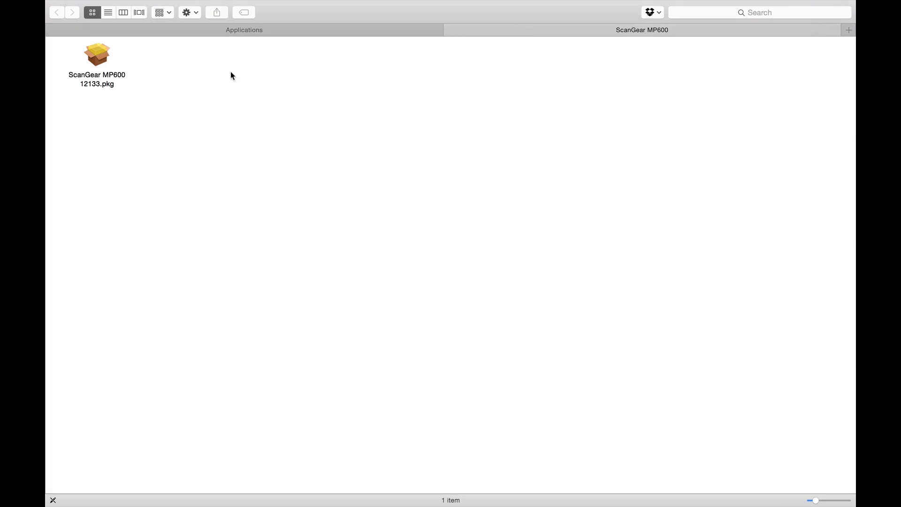
double_click(92, 77)
Step: Install ScanGear by accepting the licence, entering the admin password and acknowledging the restart
click(535, 183)
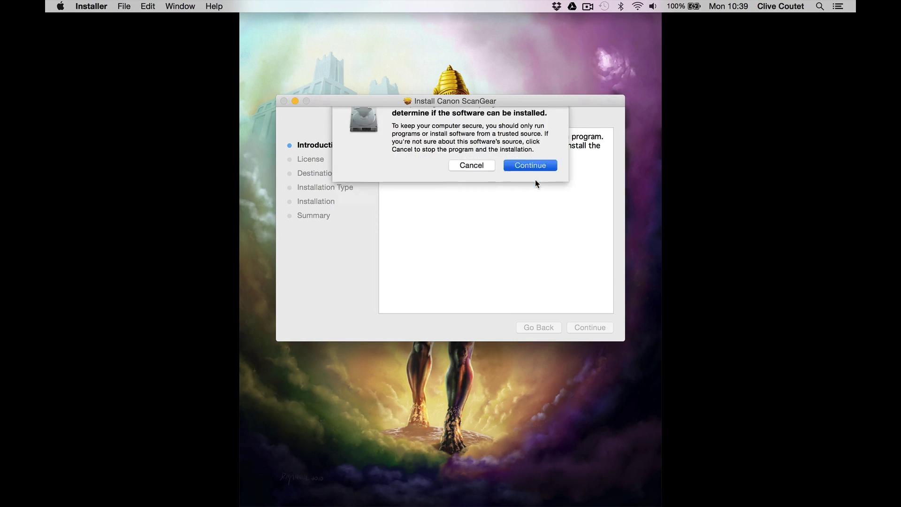
click(598, 331)
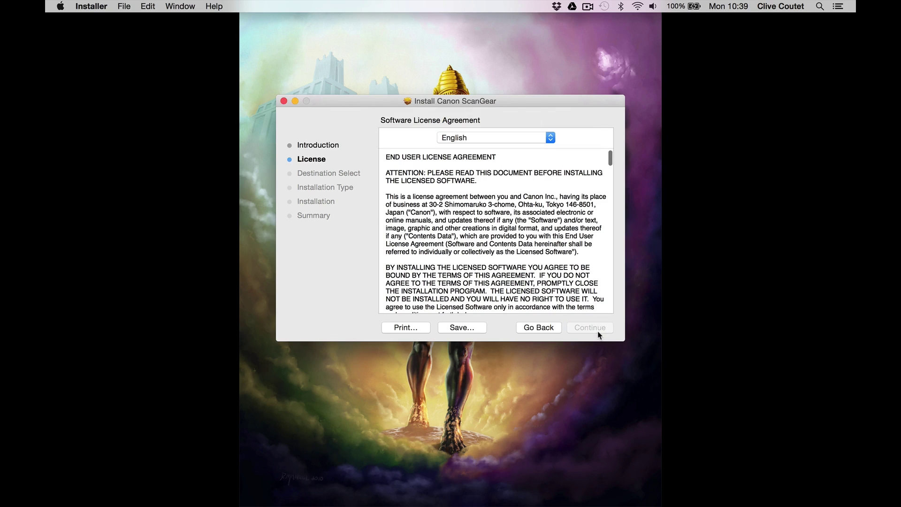
click(598, 330)
click(565, 193)
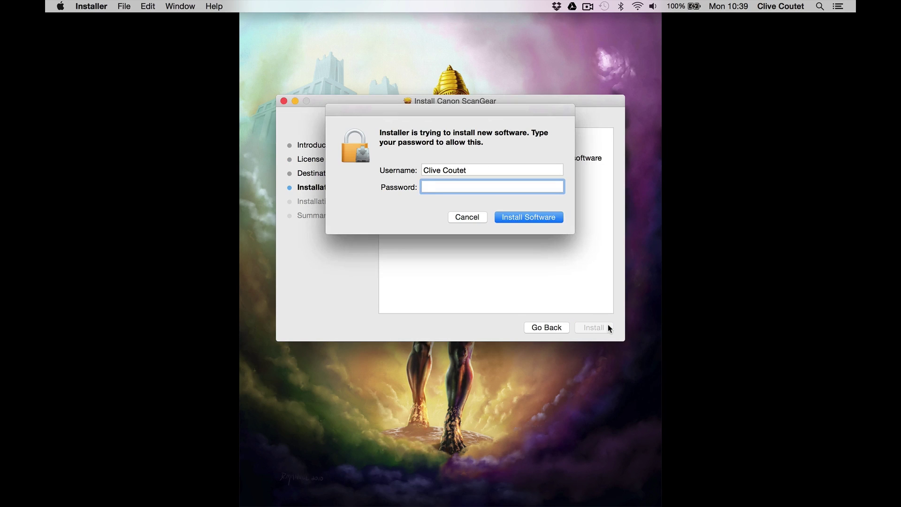
text(****)
key(Return)
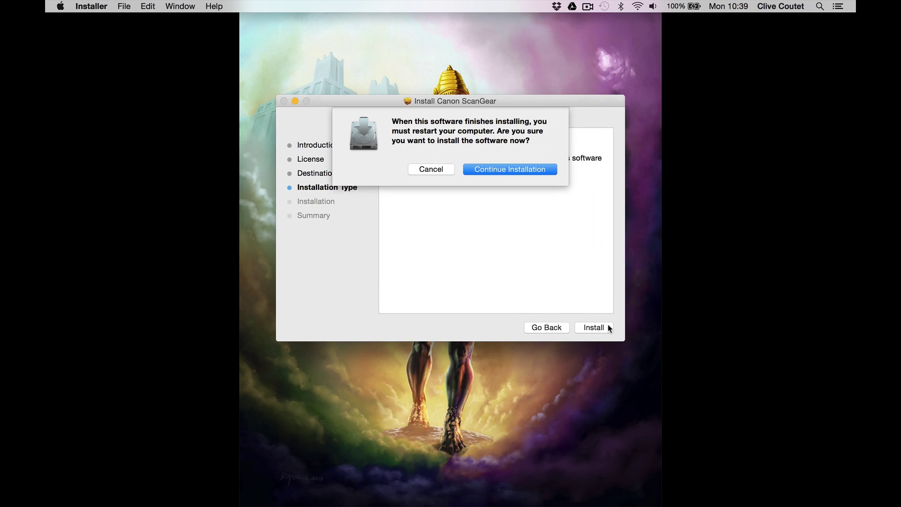
key(Return)
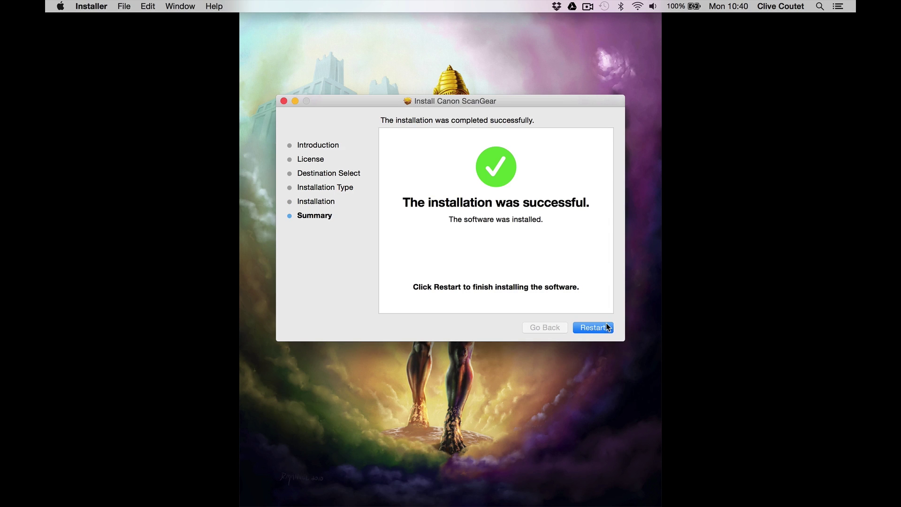
click(588, 6)
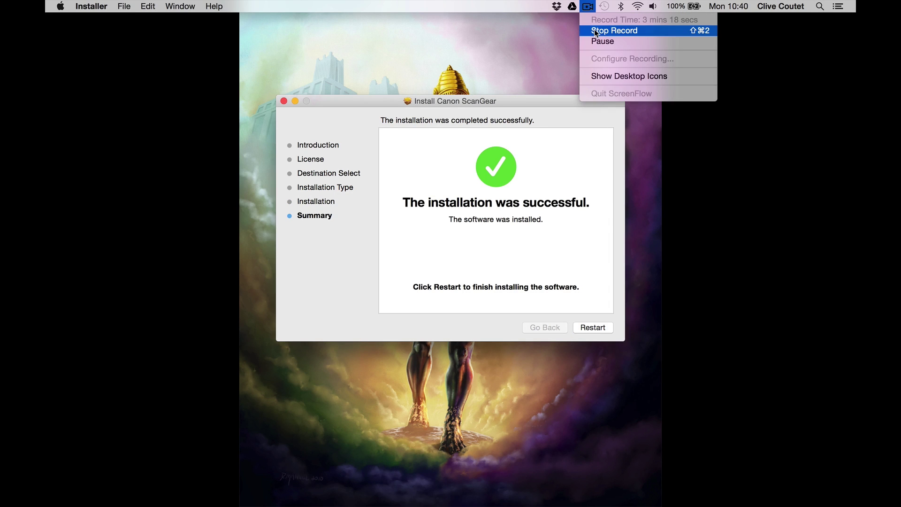
click(595, 31)
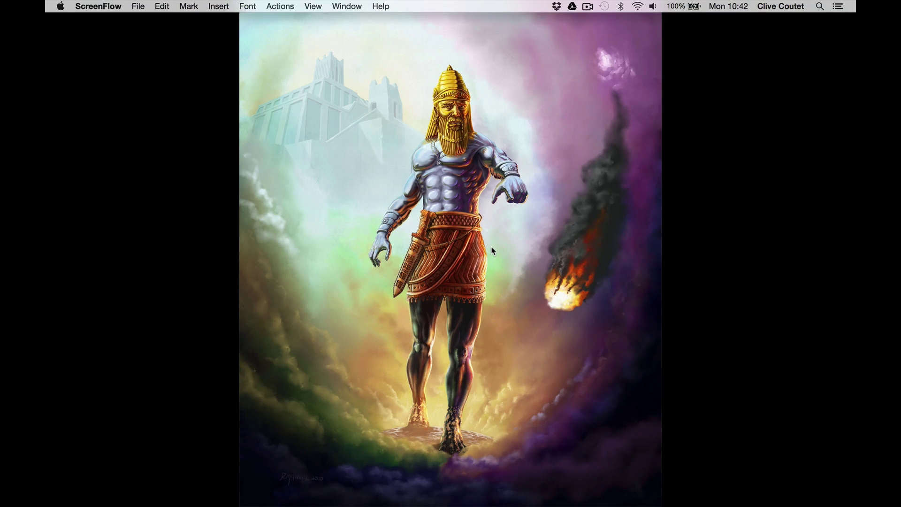
Step: Launch Google Chrome from the Dock
click(134, 480)
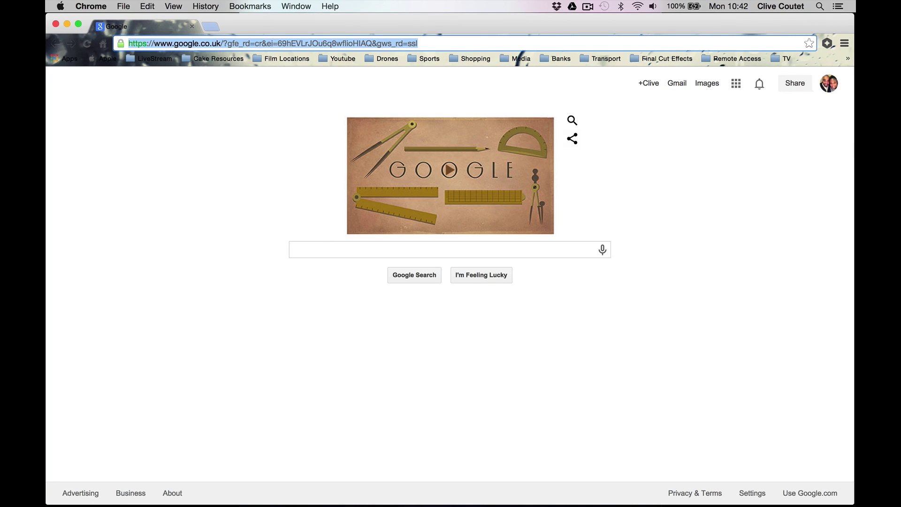
Step: Go to Canon USA support, search PIXMA MP600, and show its Drivers & Software section
text(usa)
key(Return)
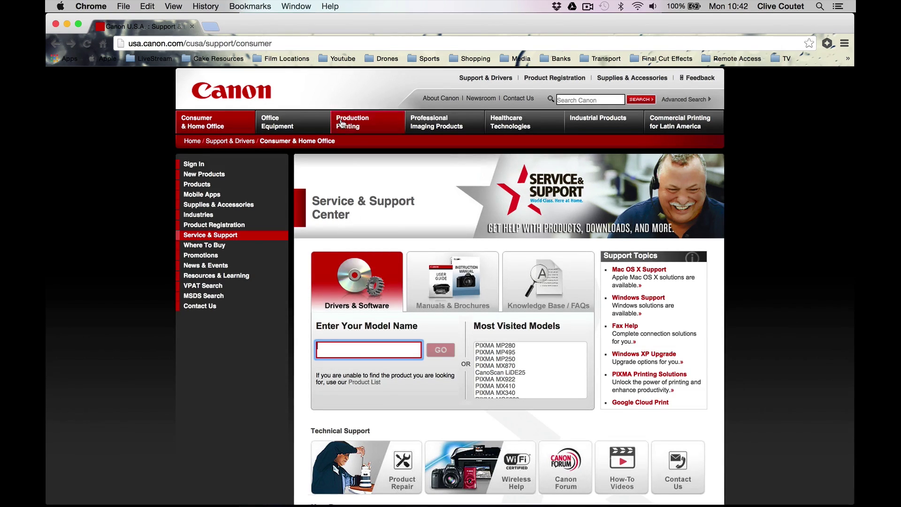
text(mp600)
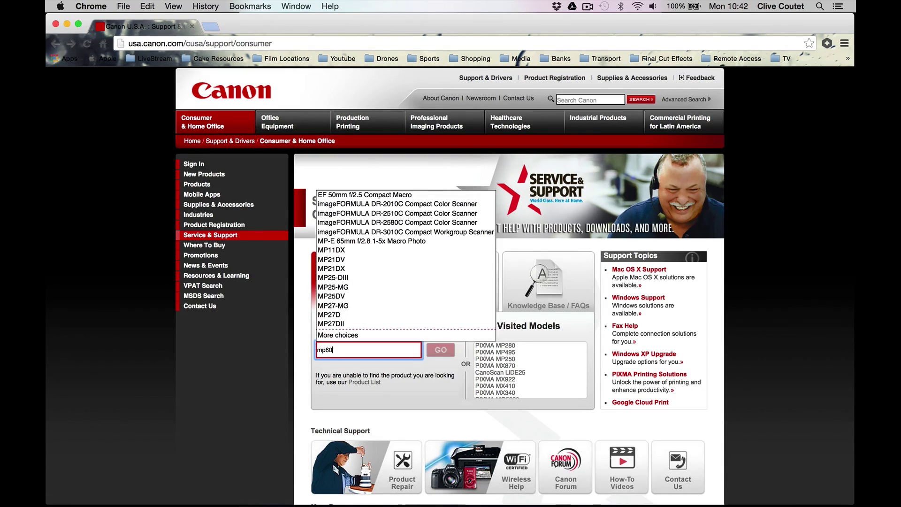
click(382, 364)
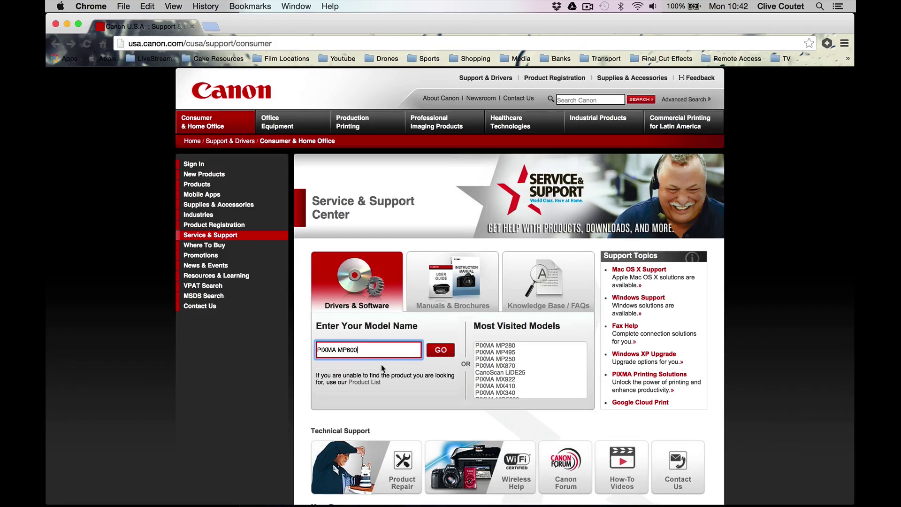
click(448, 356)
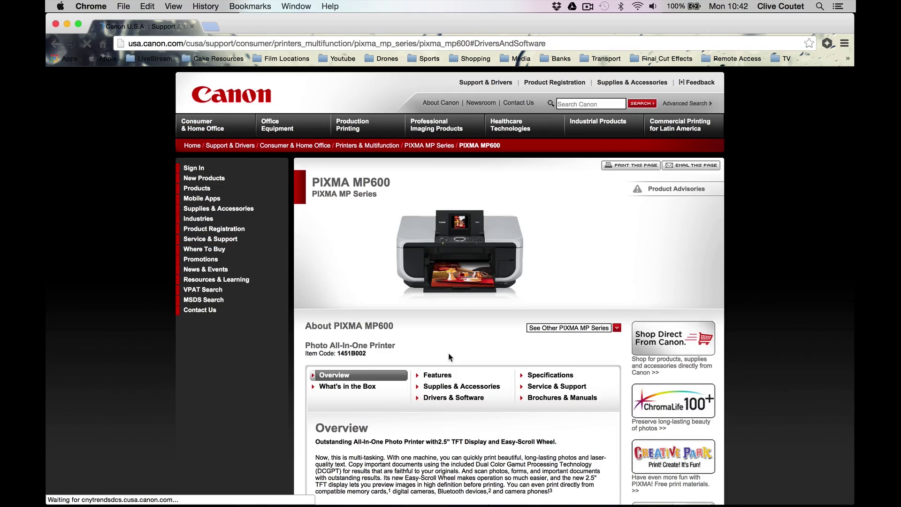
click(471, 399)
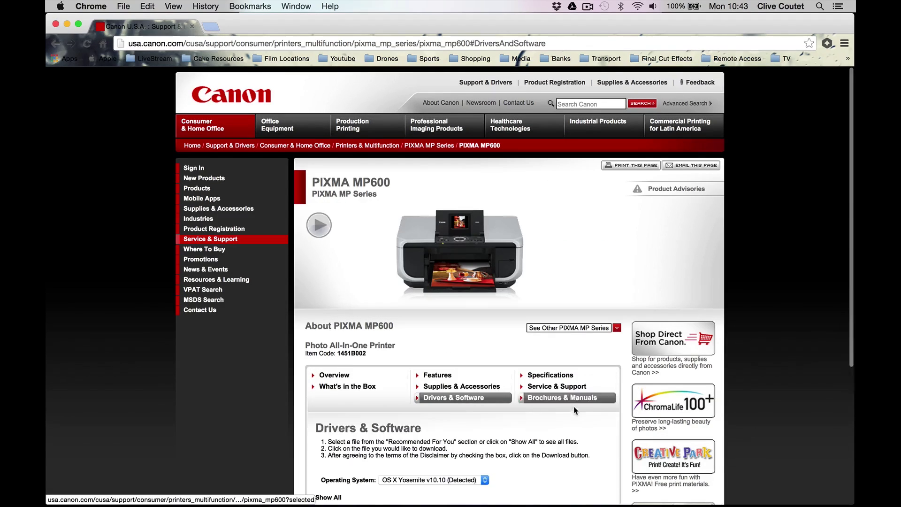
Step: Pick OS X Lion v10.7 and download MP Navigator Ver. 3.0.4 after accepting the disclaimer
scroll(577, 409, down, 5)
click(345, 330)
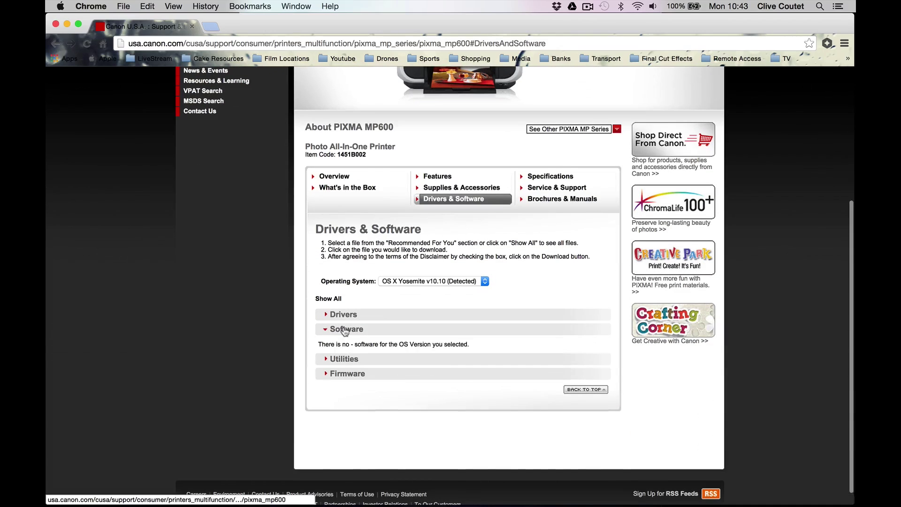
click(440, 280)
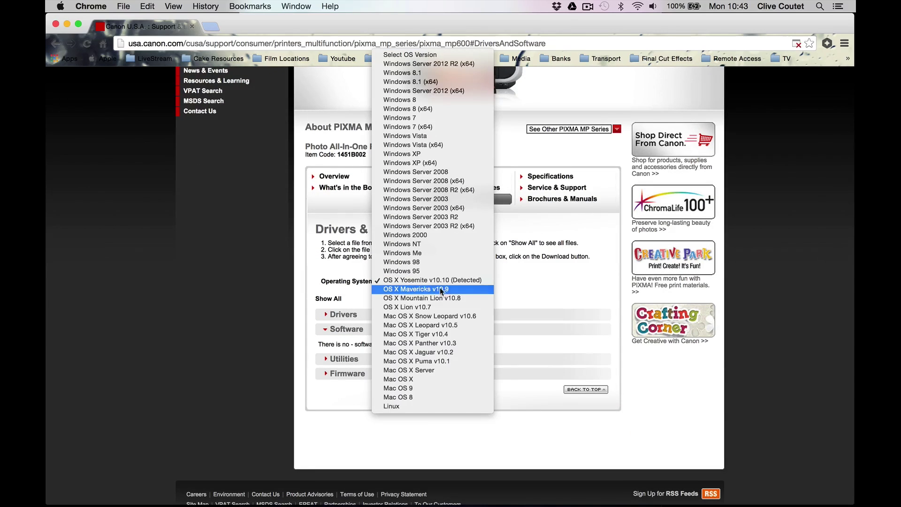
click(440, 307)
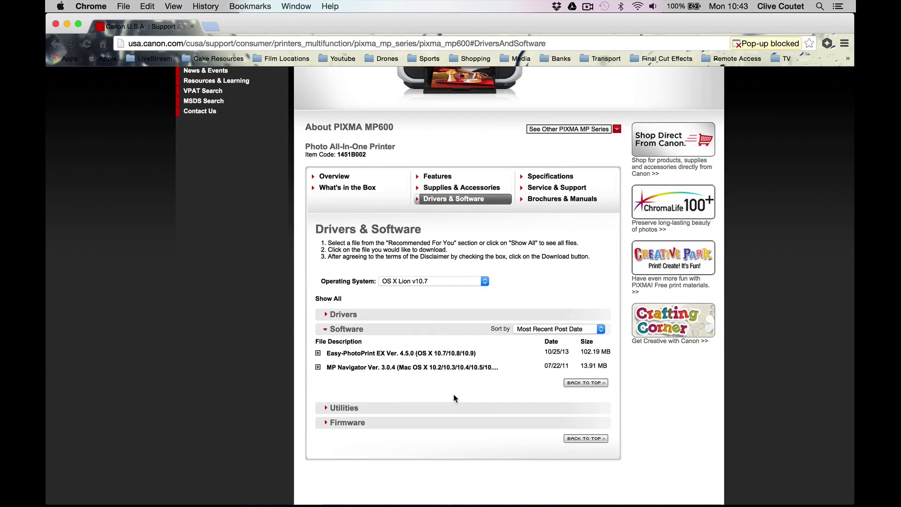
scroll(454, 395, down, 2)
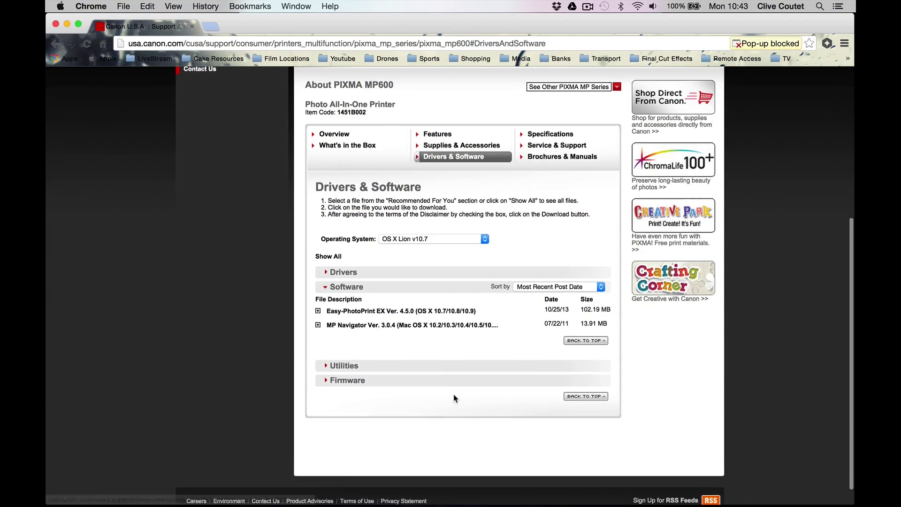
click(431, 328)
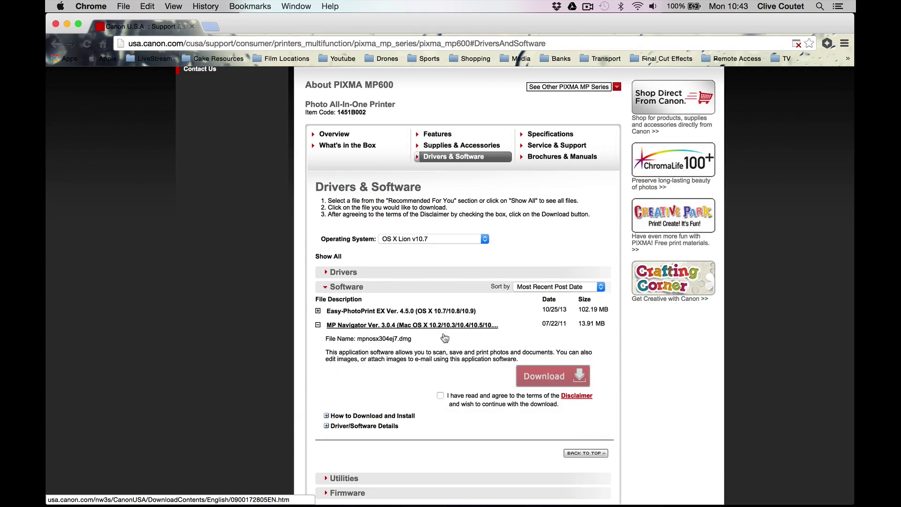
click(441, 395)
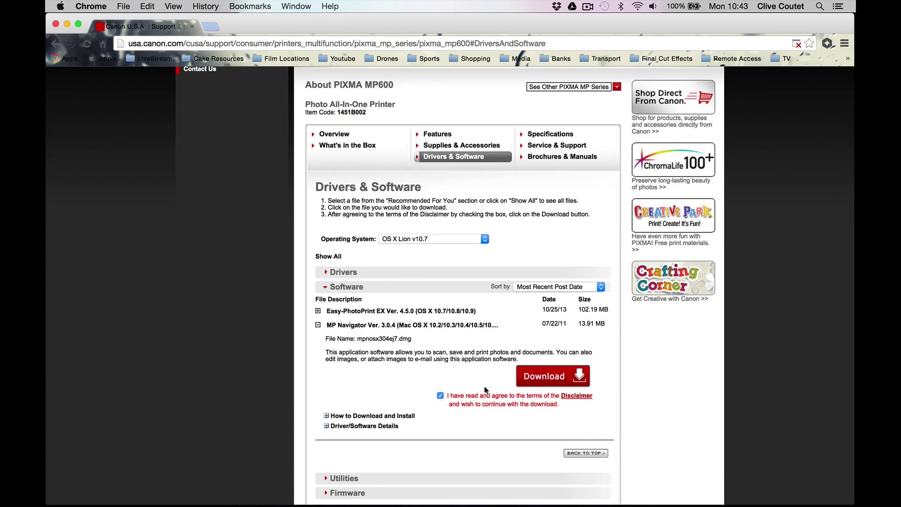
click(546, 379)
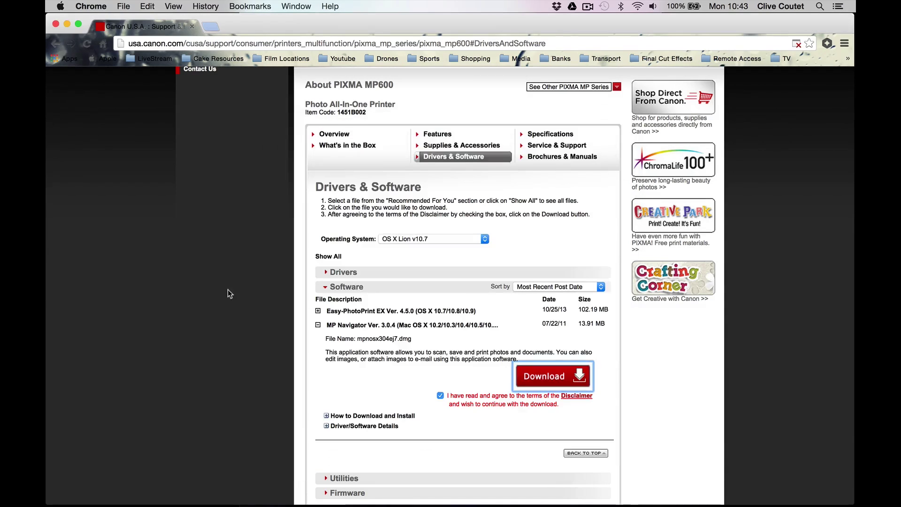
Step: Expand the Easy-PhotoPrint EX details, then show the recent downloads in the Dock
click(340, 312)
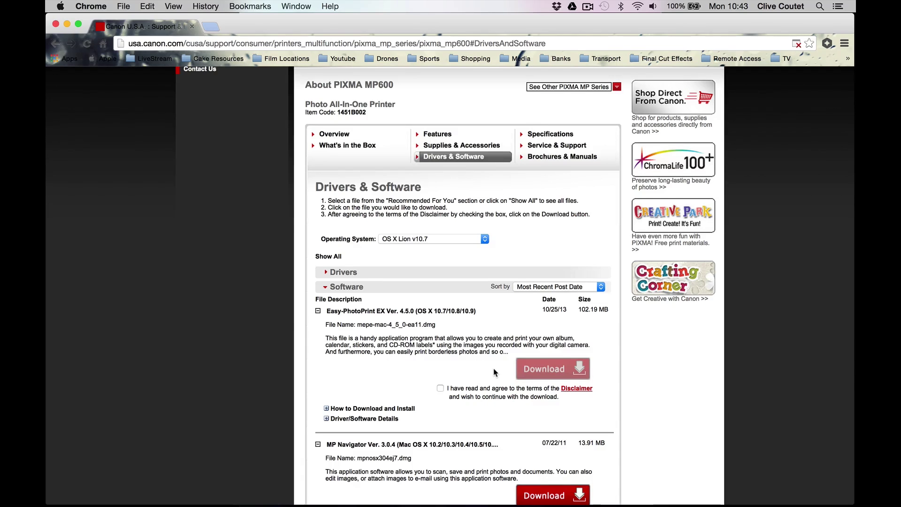
scroll(493, 370, down, 3)
scroll(494, 372, down, 6)
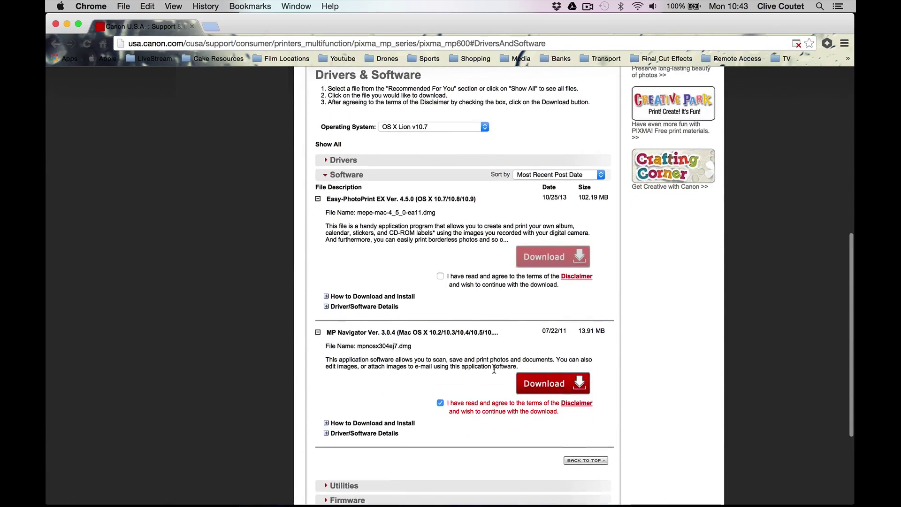
scroll(494, 372, down, 1)
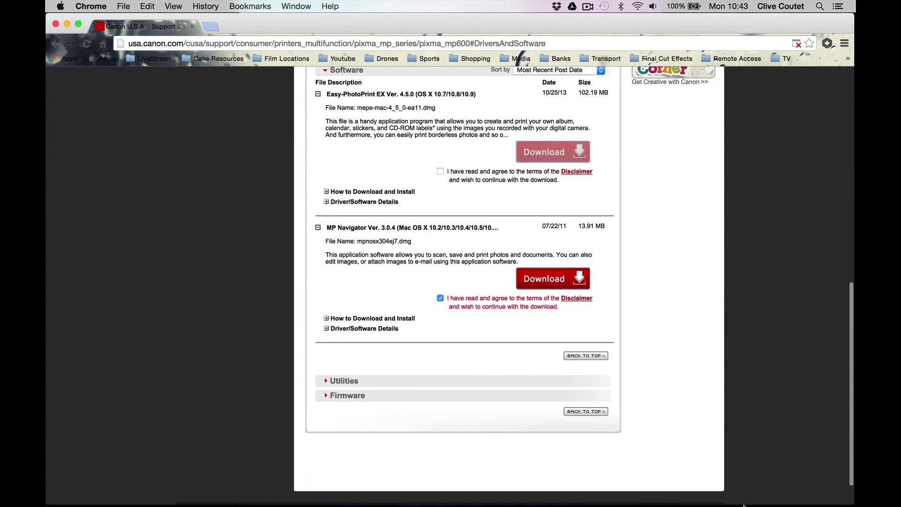
mouse_move(762, 493)
click(807, 483)
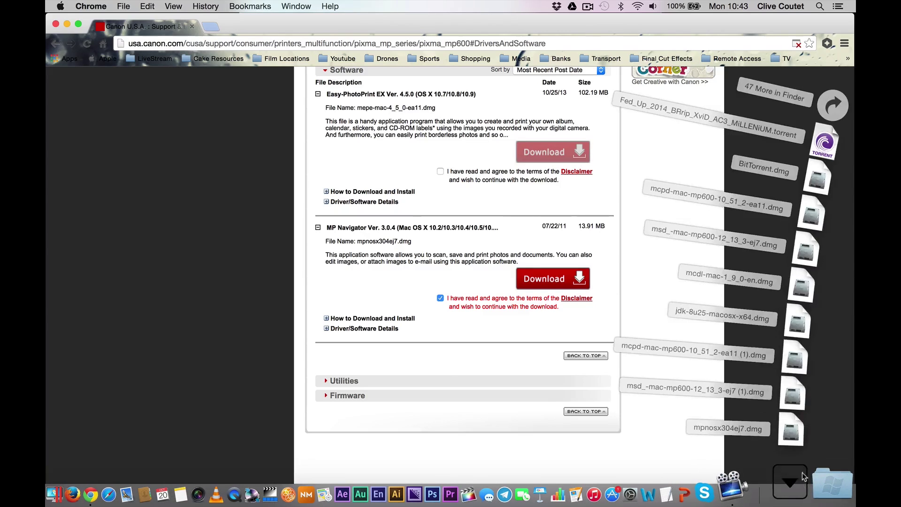
Step: Open mpnosx304ej7.dmg and install MP Navigator 304.pkg, accepting the licence and entering the admin password
click(812, 440)
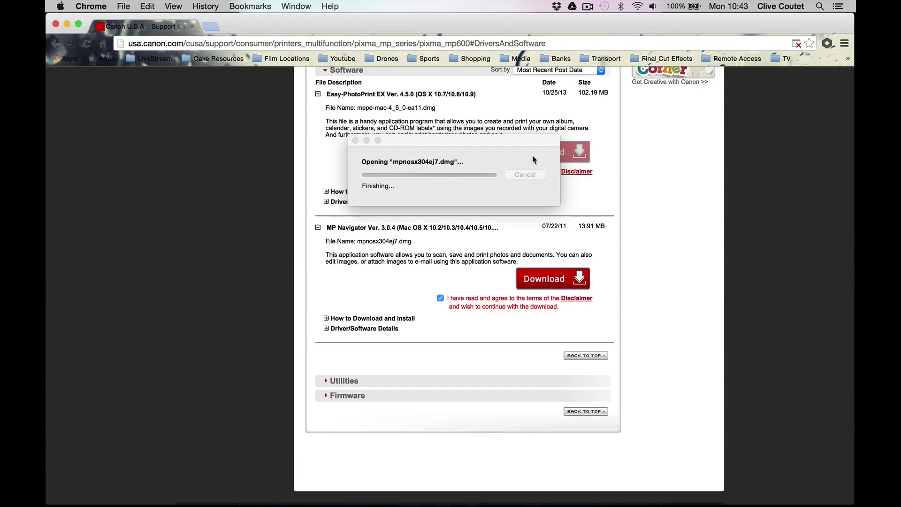
double_click(271, 72)
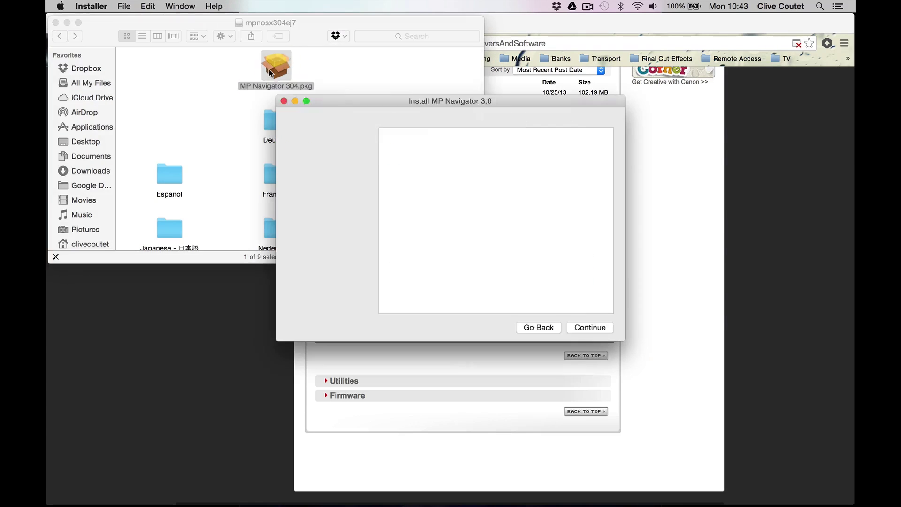
click(530, 183)
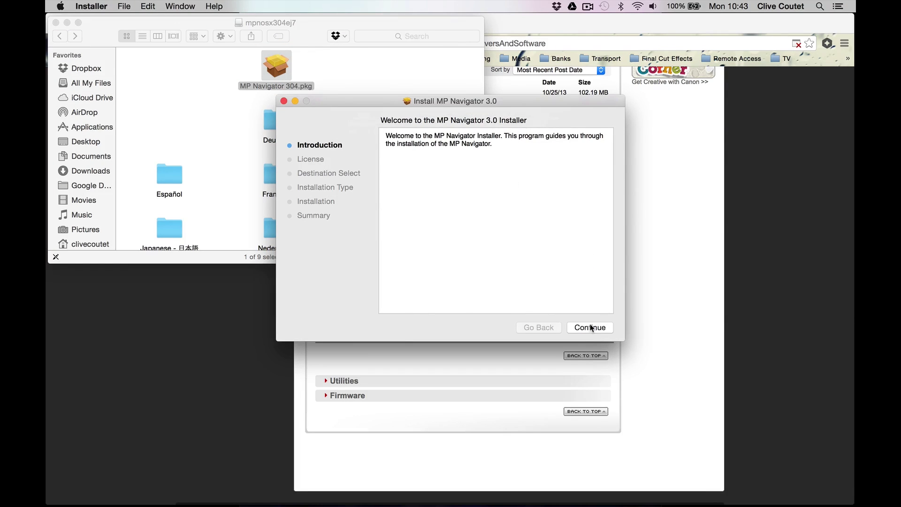
click(590, 327)
click(590, 327)
click(557, 188)
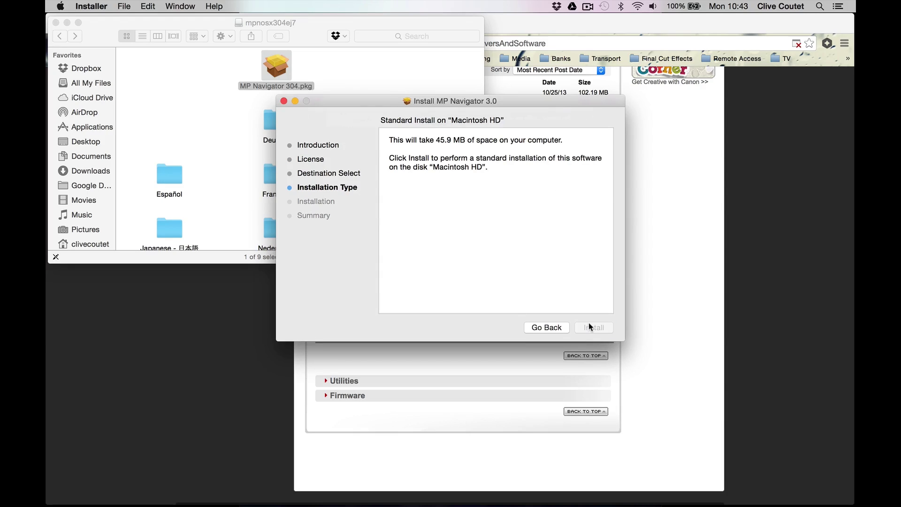
text(•••)
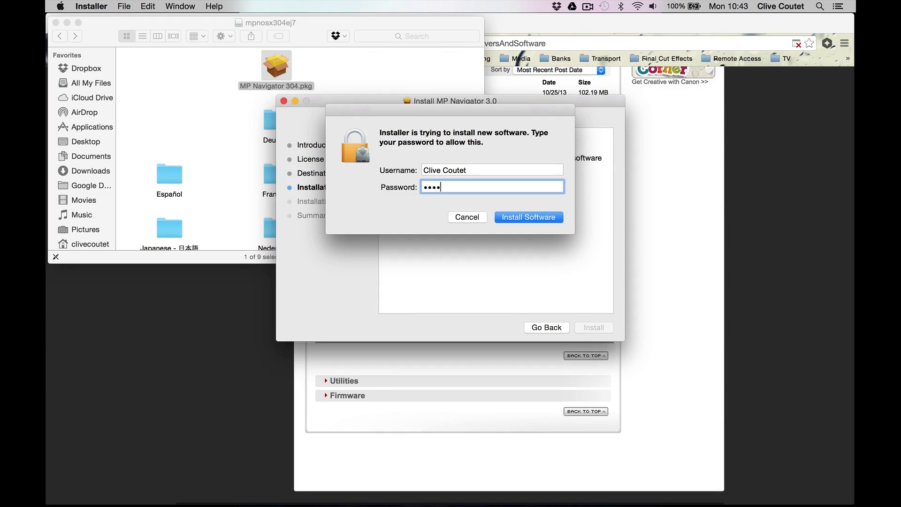
text(•)
key(Return)
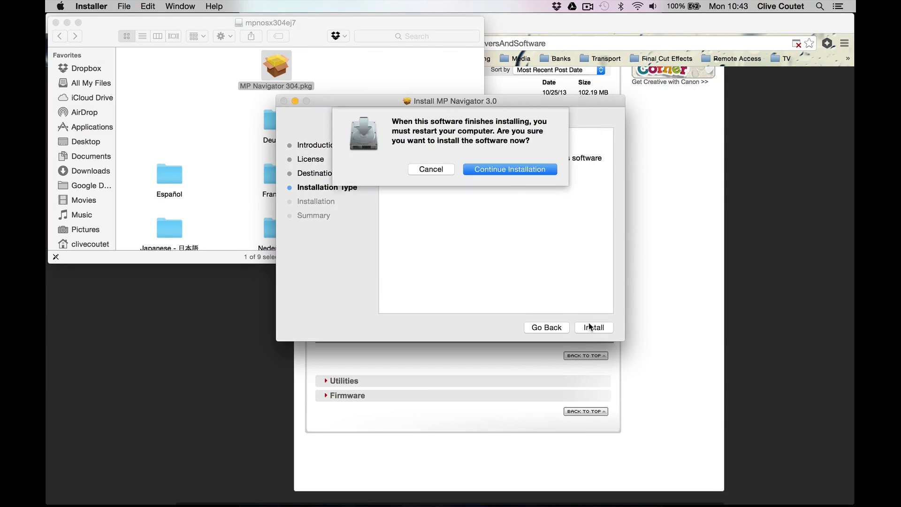
click(496, 170)
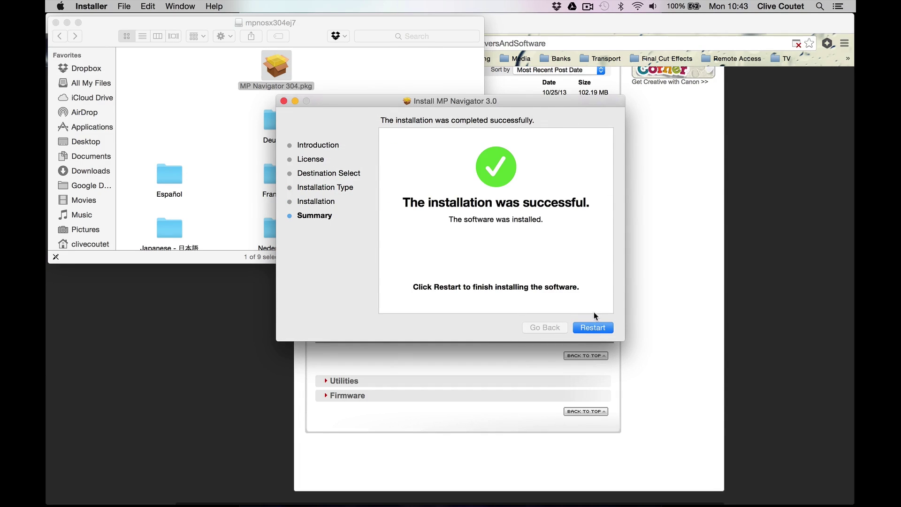
click(588, 7)
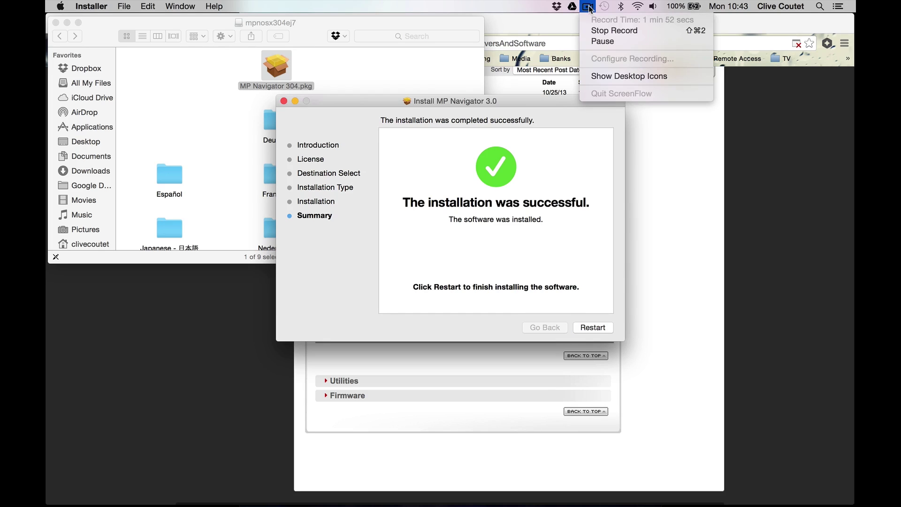
click(595, 31)
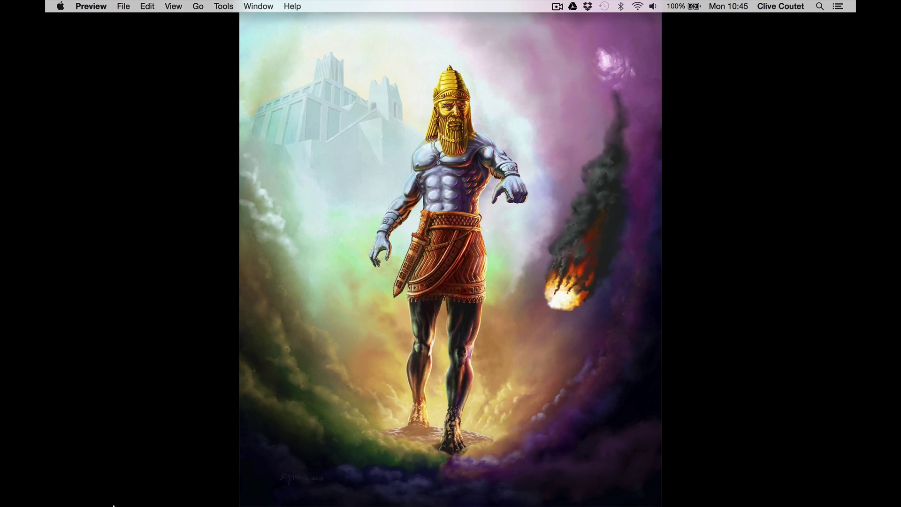
Step: Launch System Preferences via Spotlight 'presys', confirm Canon MP600 in Printers & Scanners, and close it
key(super+space)
text(pre)
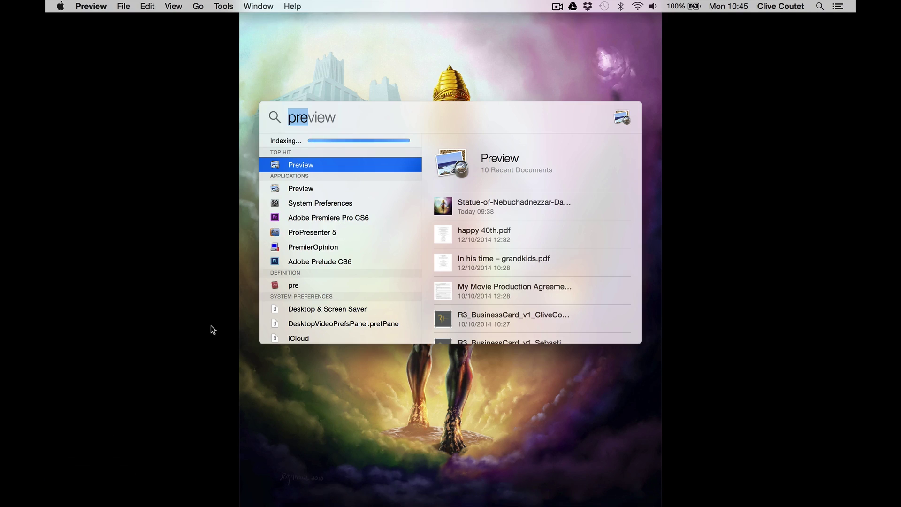
text(system Preferences)
key(Return)
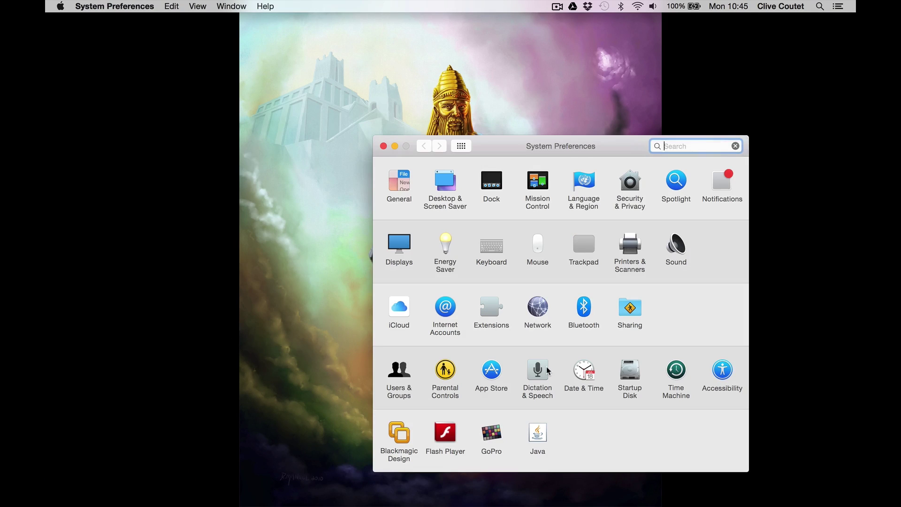
click(629, 253)
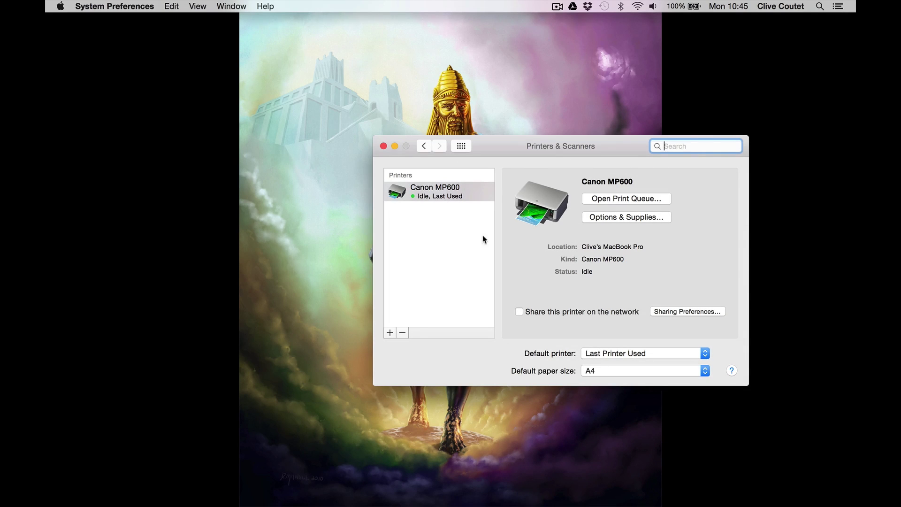
click(381, 147)
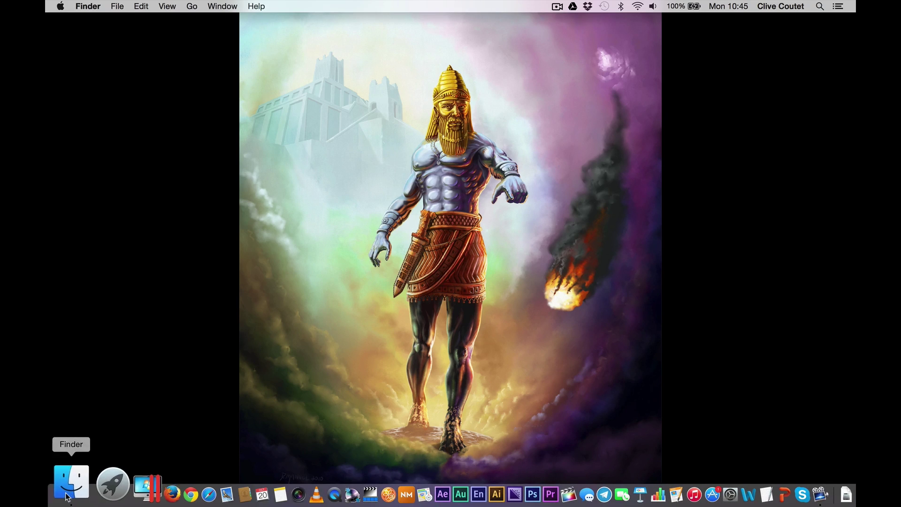
click(67, 485)
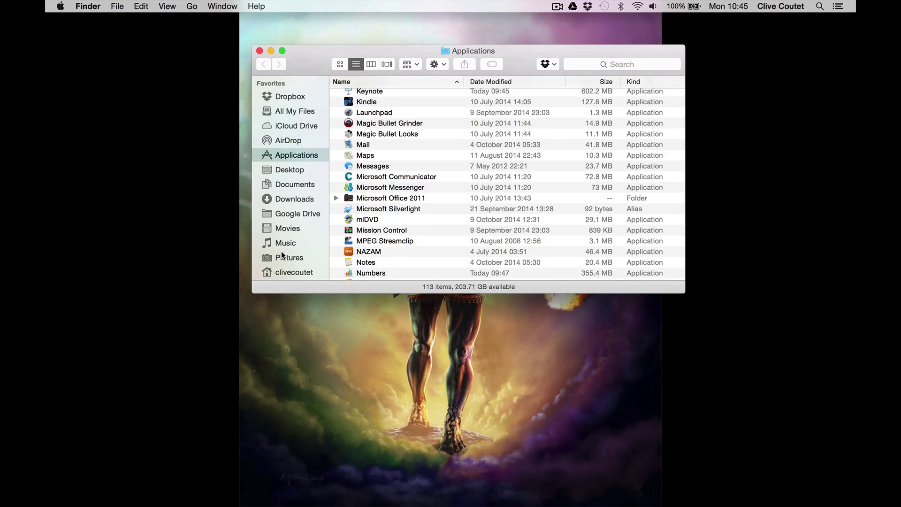
Step: Open the Statue-of-Nebuchadnezzar JPEG from Pictures in Preview and print it on the Canon MP600
click(282, 256)
click(379, 128)
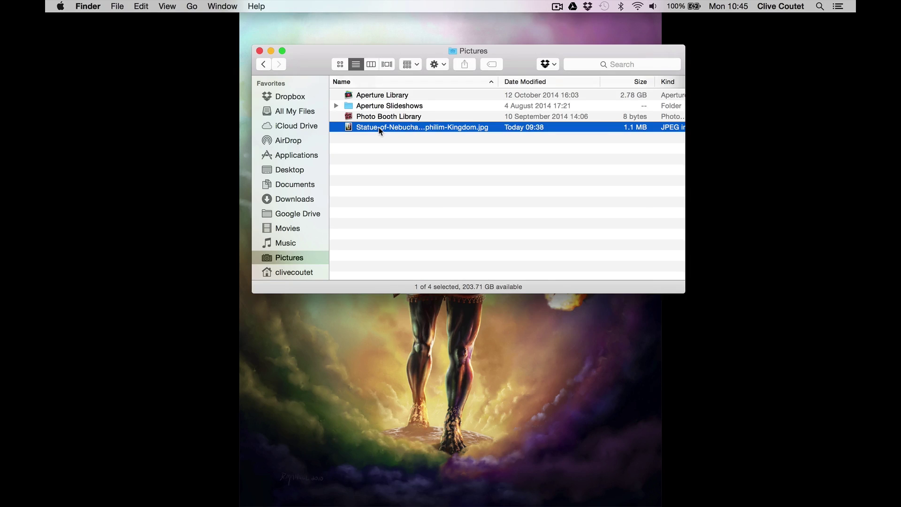
right_click(379, 128)
click(381, 132)
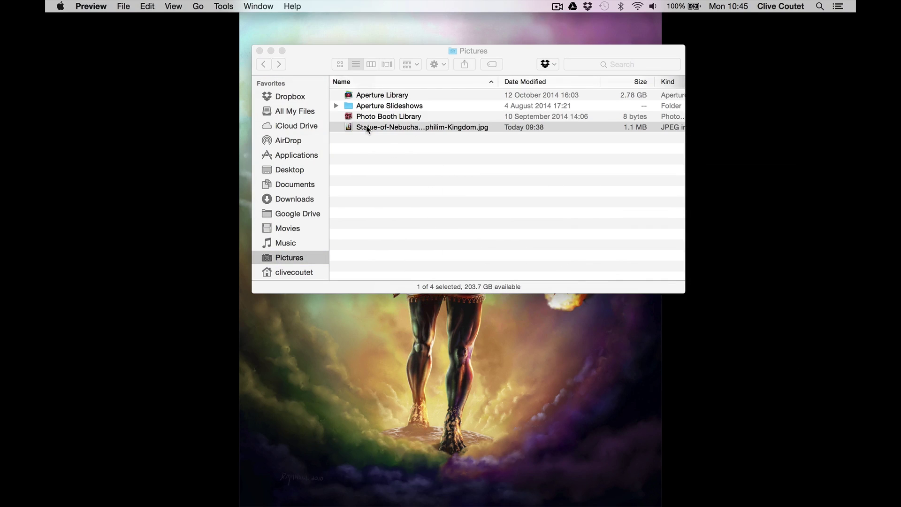
key(super+p)
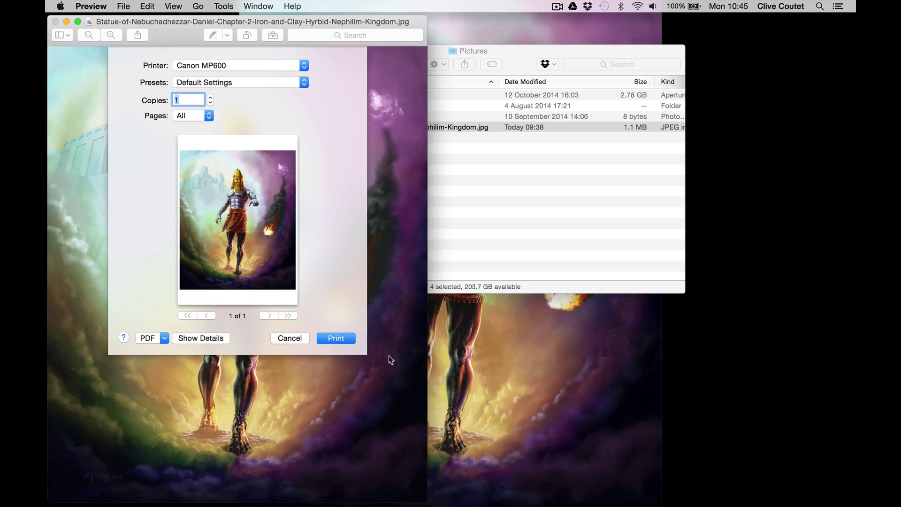
click(344, 338)
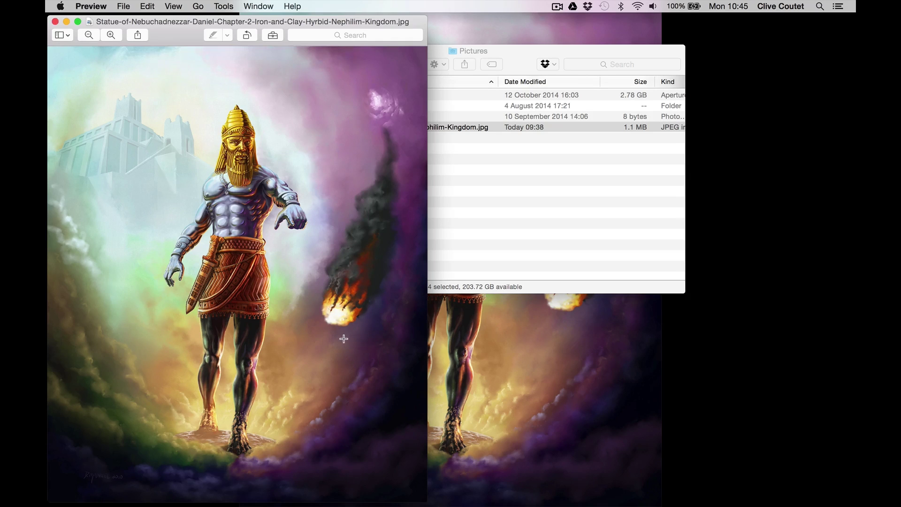